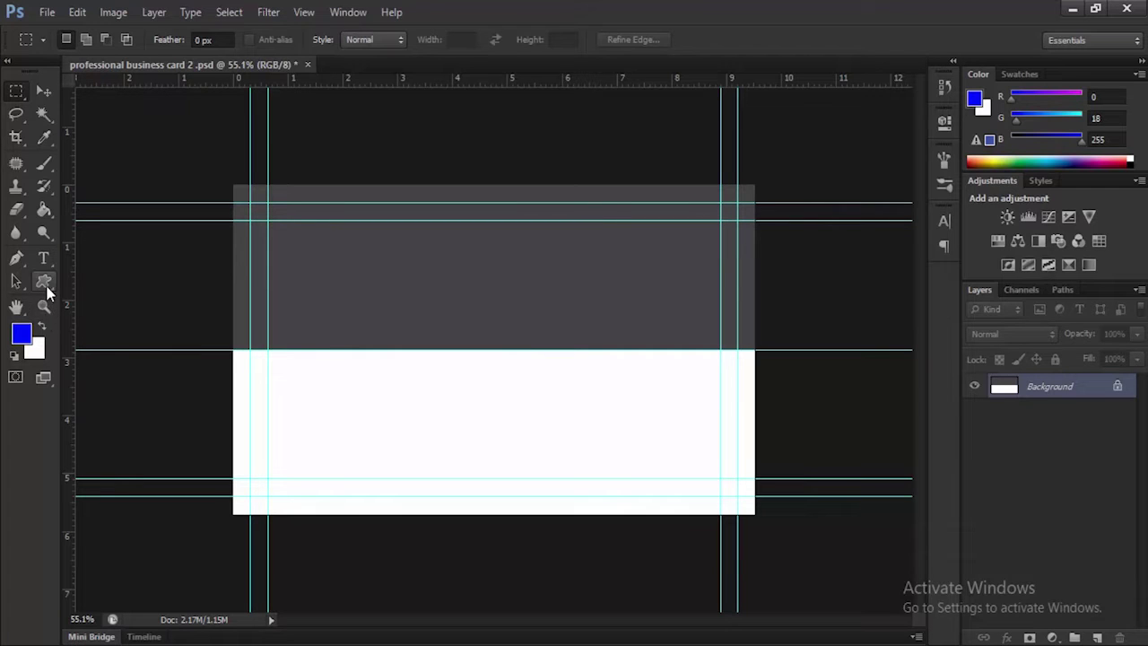
# Draw a rectangle band across the card just below the gray top and duplicate it
pyautogui.click(44, 281)
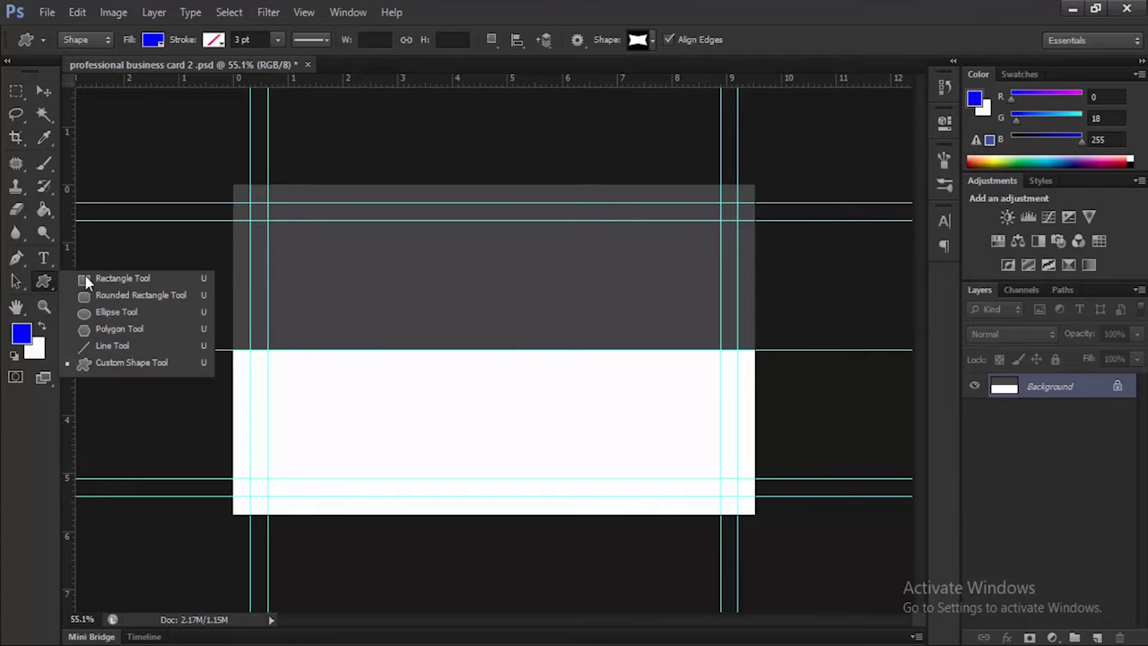
pyautogui.click(110, 279)
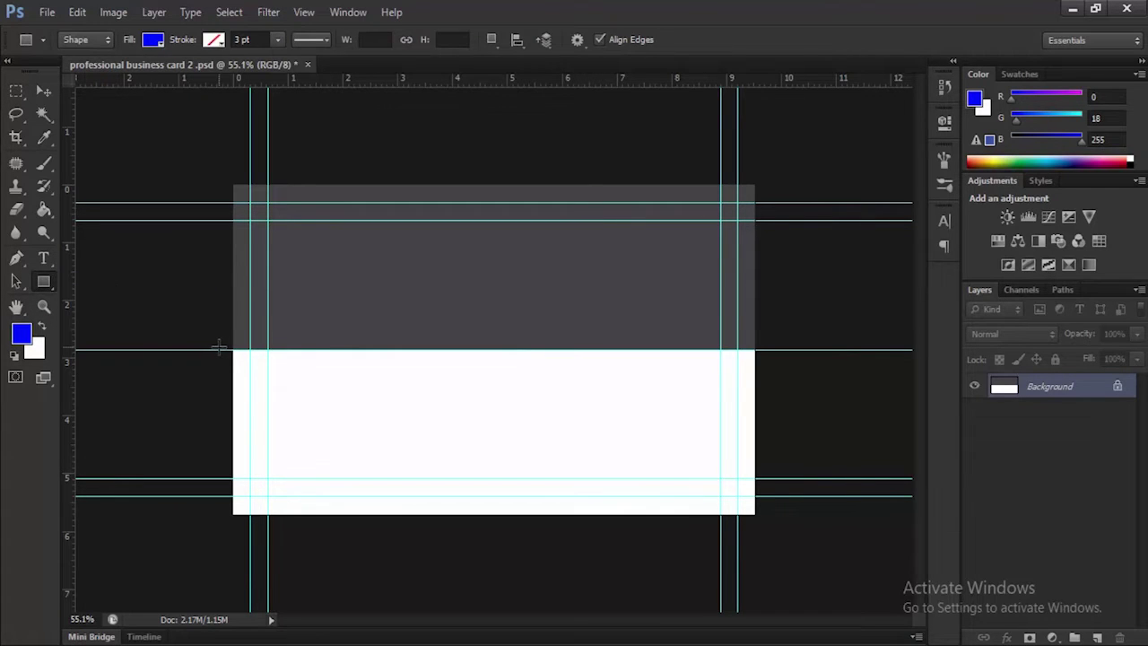
pyautogui.moveTo(230, 350); pyautogui.dragTo(764, 394)
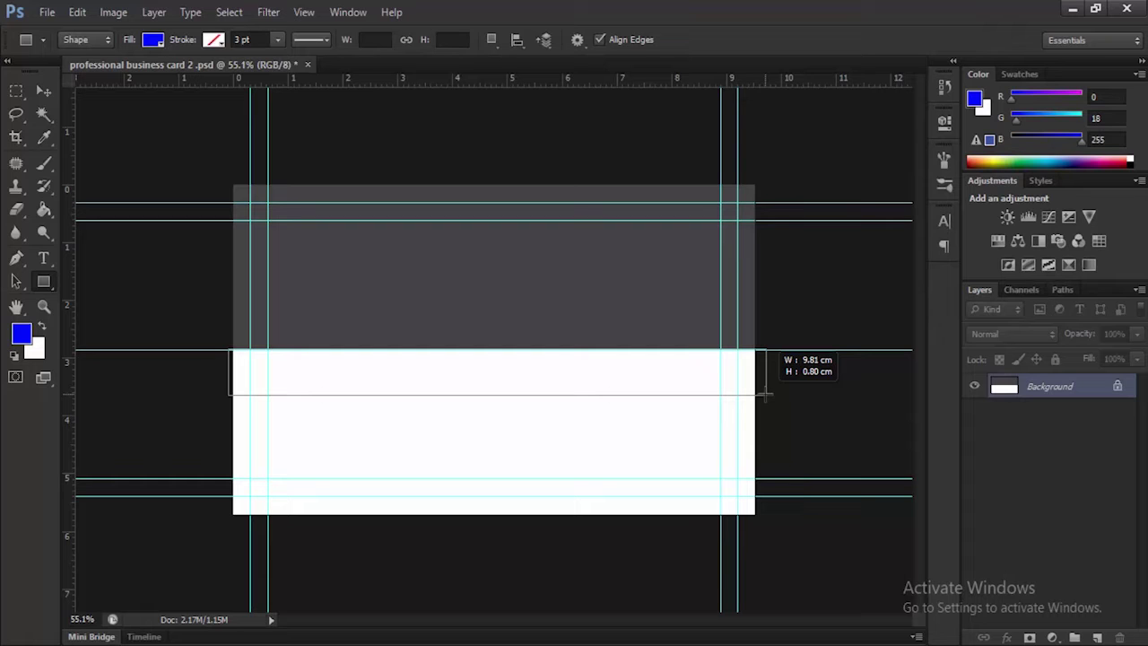
pyautogui.moveTo(764, 393); pyautogui.dragTo(764, 393)
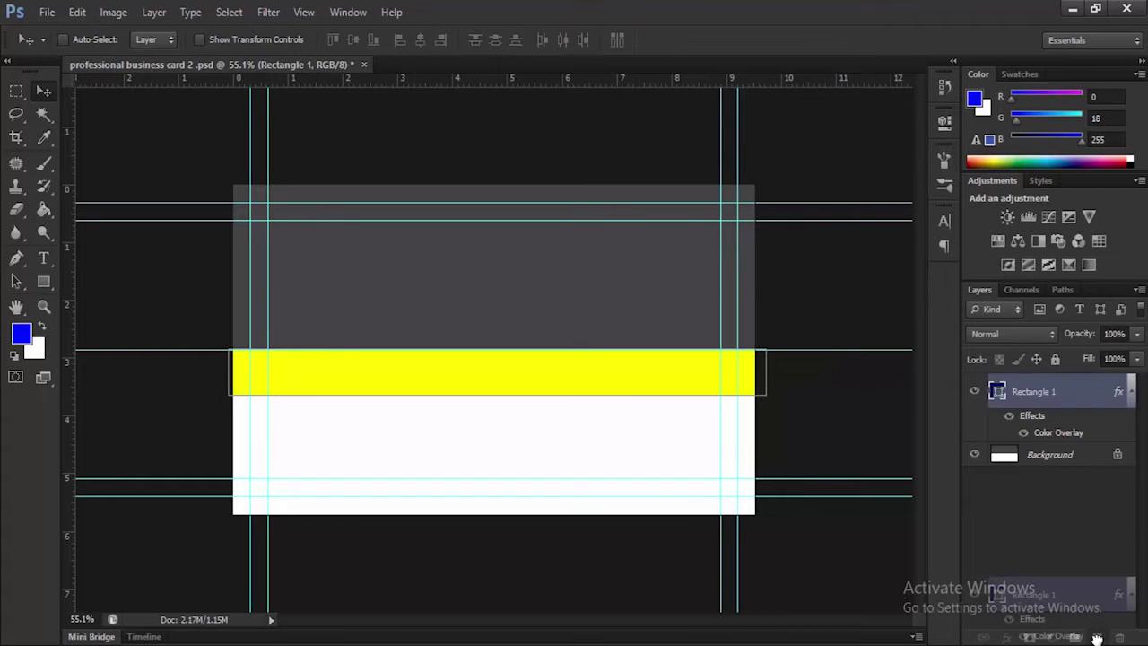
pyautogui.hotkey('ctrl', 'j')
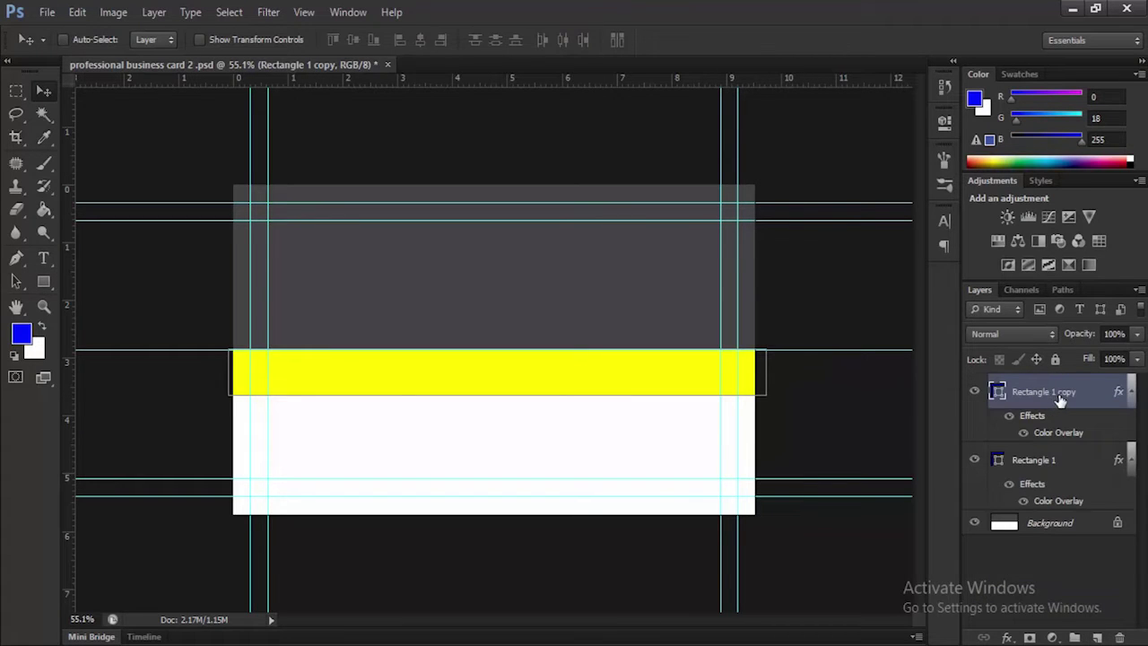
# Change the Rectangle 1 copy Color Overlay from #ffff00 to the softer yellow #ffff33
pyautogui.rightClick(1049, 393)
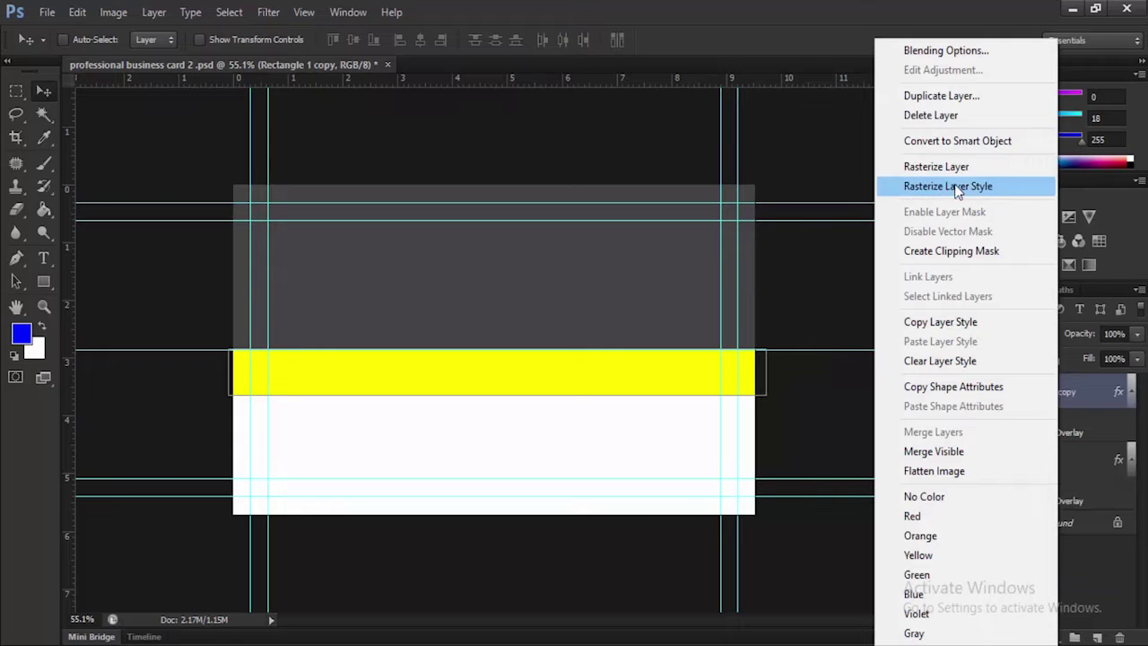
pyautogui.click(946, 50)
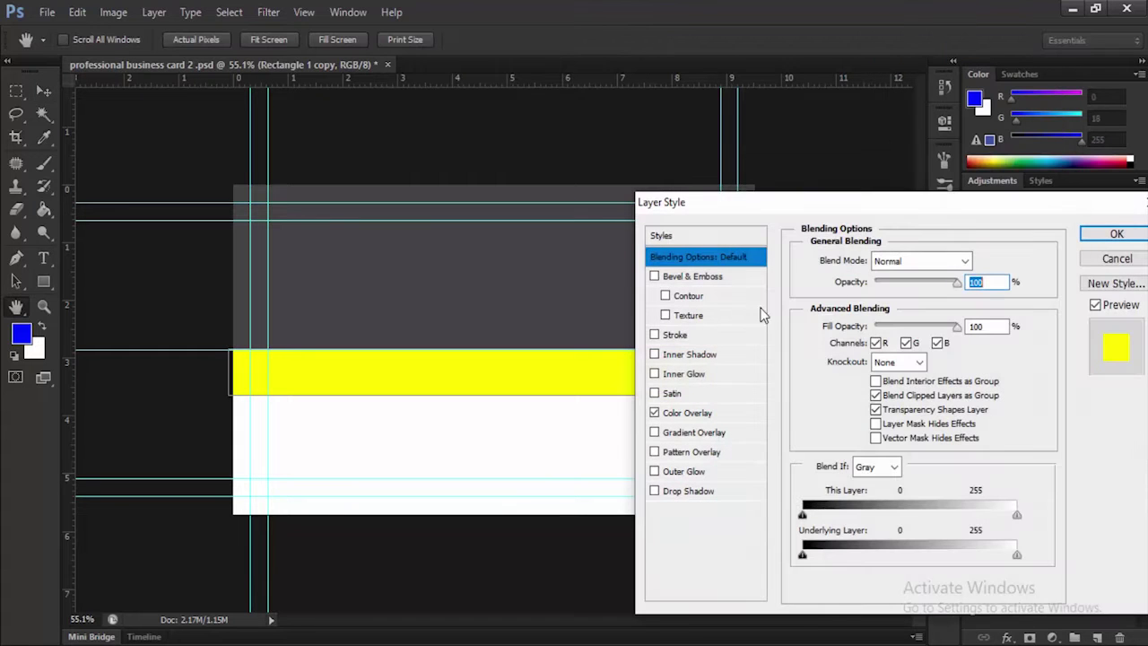
pyautogui.click(704, 422)
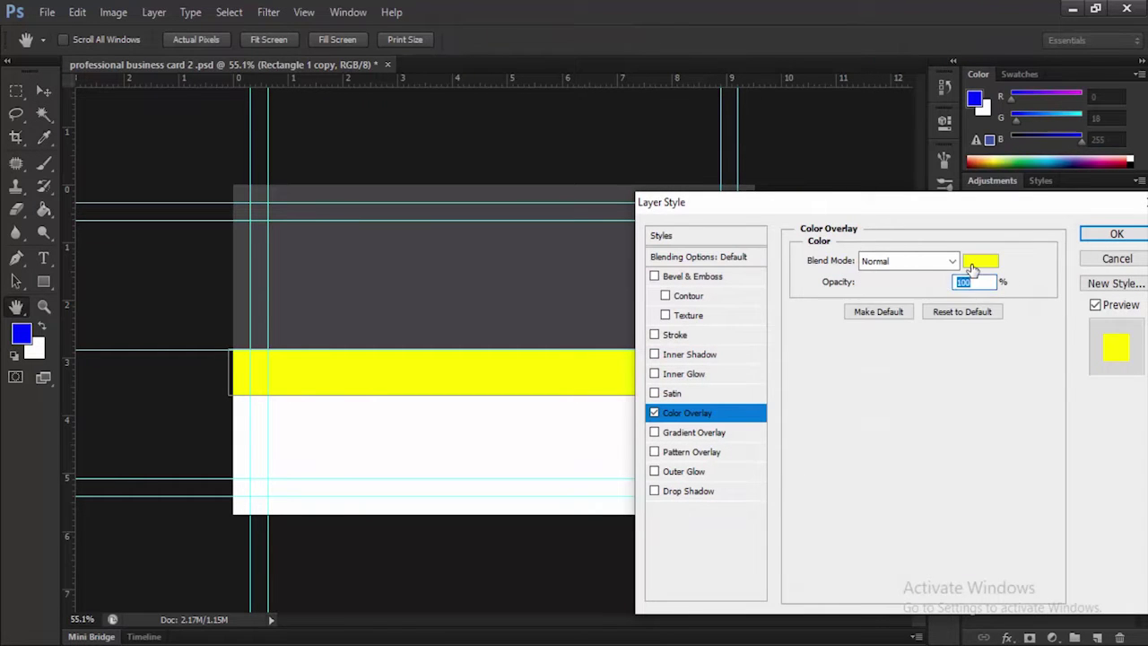
pyautogui.click(984, 262)
pyautogui.click(913, 280)
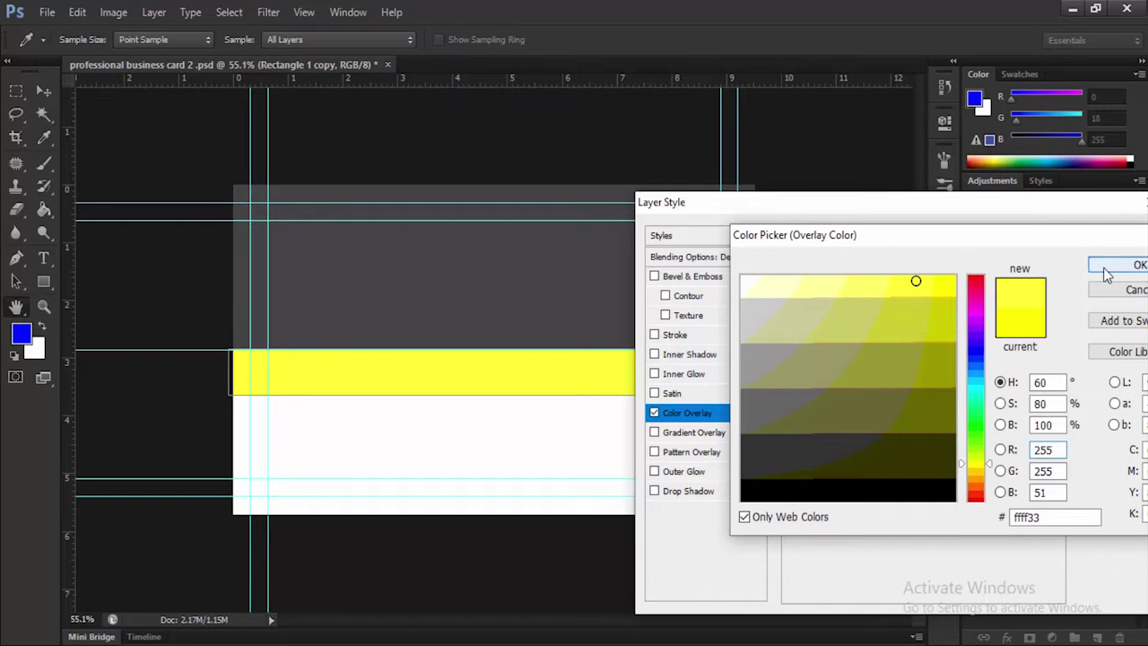
pyautogui.click(1132, 265)
pyautogui.click(1116, 235)
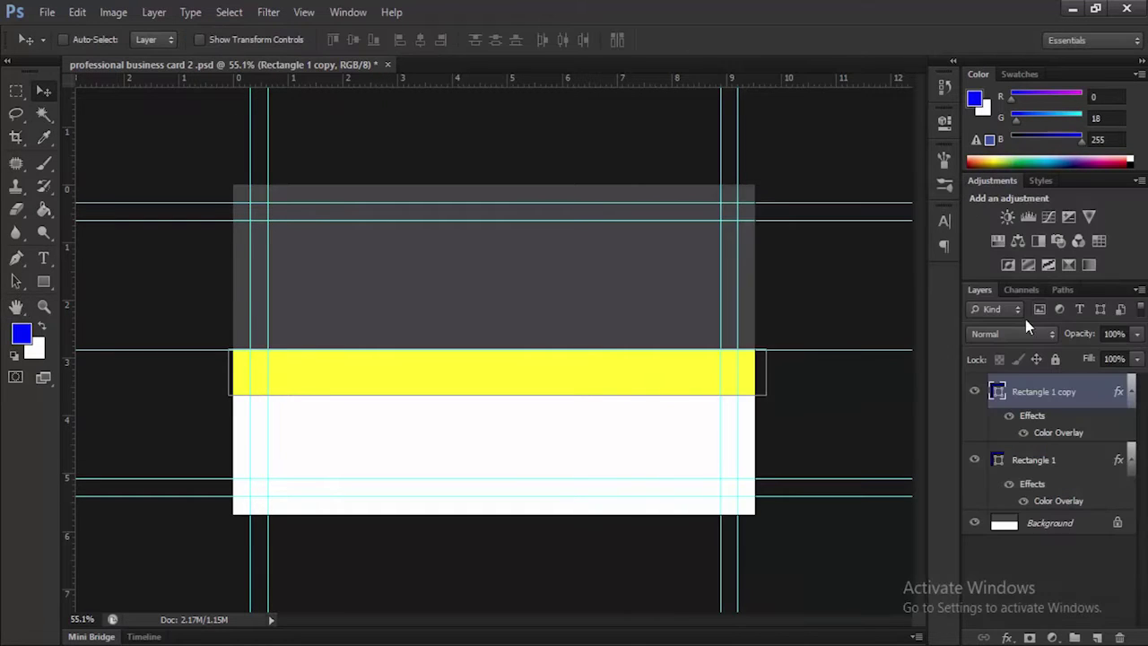
# Raise the band copy about 0.57 cm, then scale both bands to roughly 73% height from the top
pyautogui.click(40, 90)
pyautogui.moveTo(500, 379); pyautogui.dragTo(502, 336)
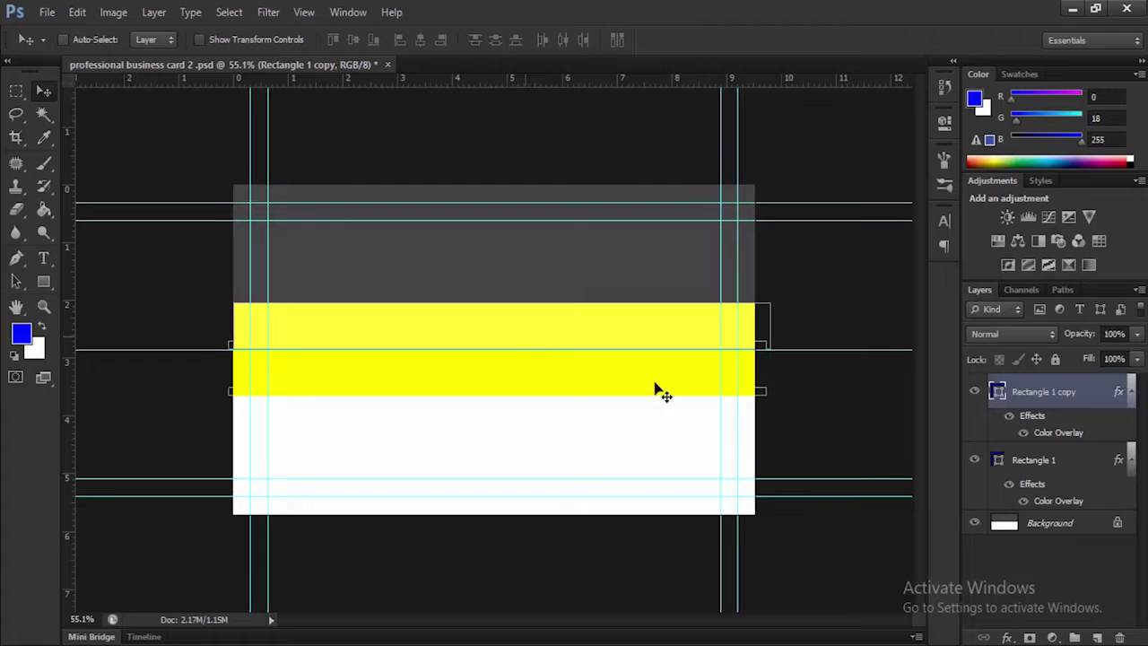
pyautogui.keyDown('shift'); pyautogui.click(1058, 464); pyautogui.keyUp('shift')
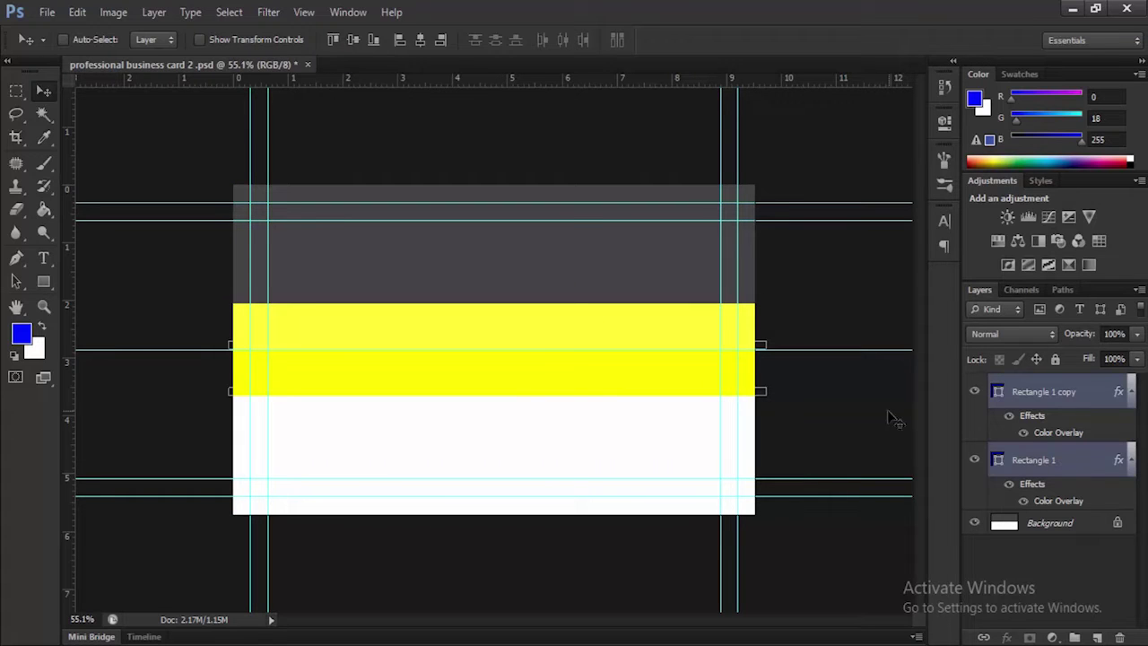
pyautogui.hotkey('ctrl', 't')
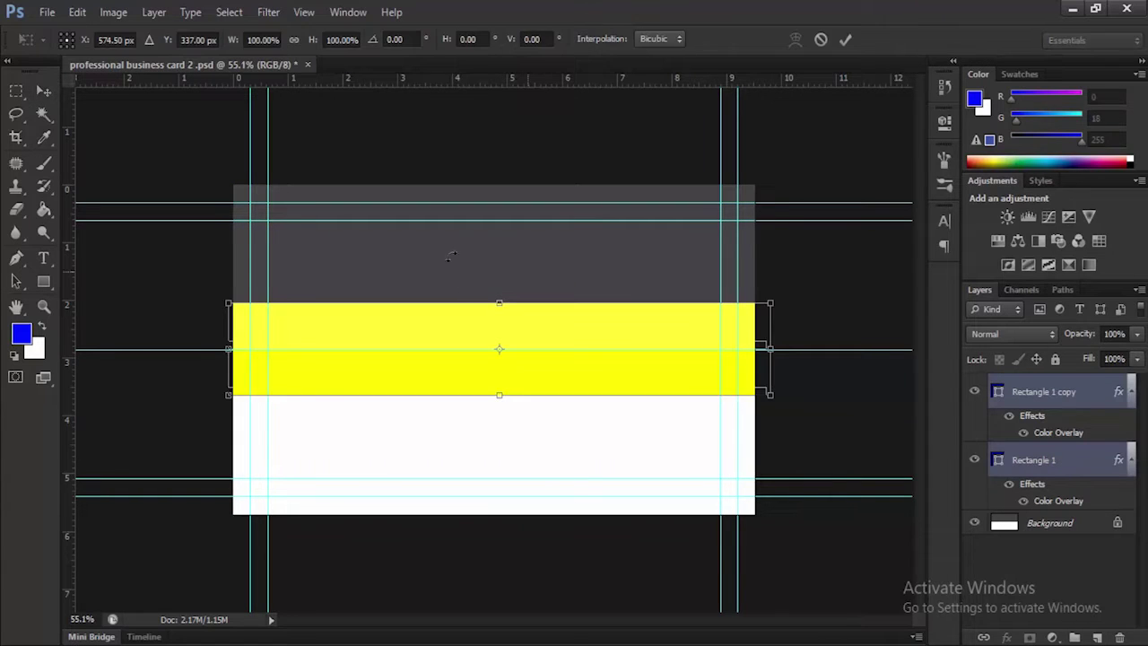
pyautogui.moveTo(499, 304)
pyautogui.mouseDown()
pyautogui.moveTo(499, 324)
pyautogui.moveTo(480, 333)
pyautogui.moveTo(504, 321)
pyautogui.mouseUp()
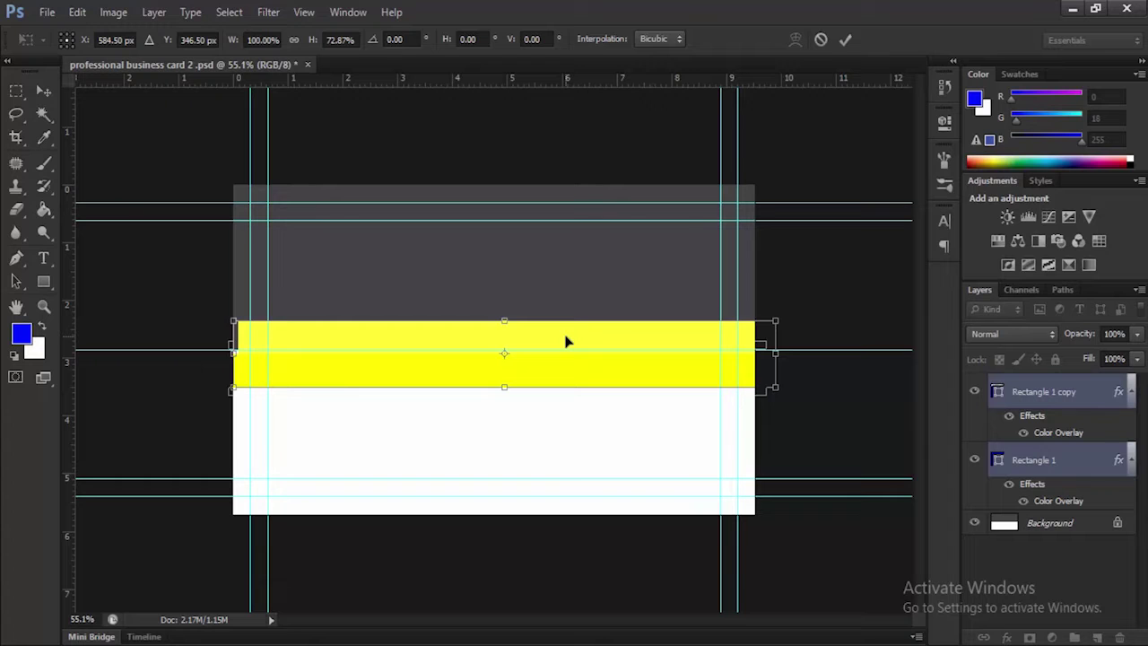
pyautogui.click(844, 39)
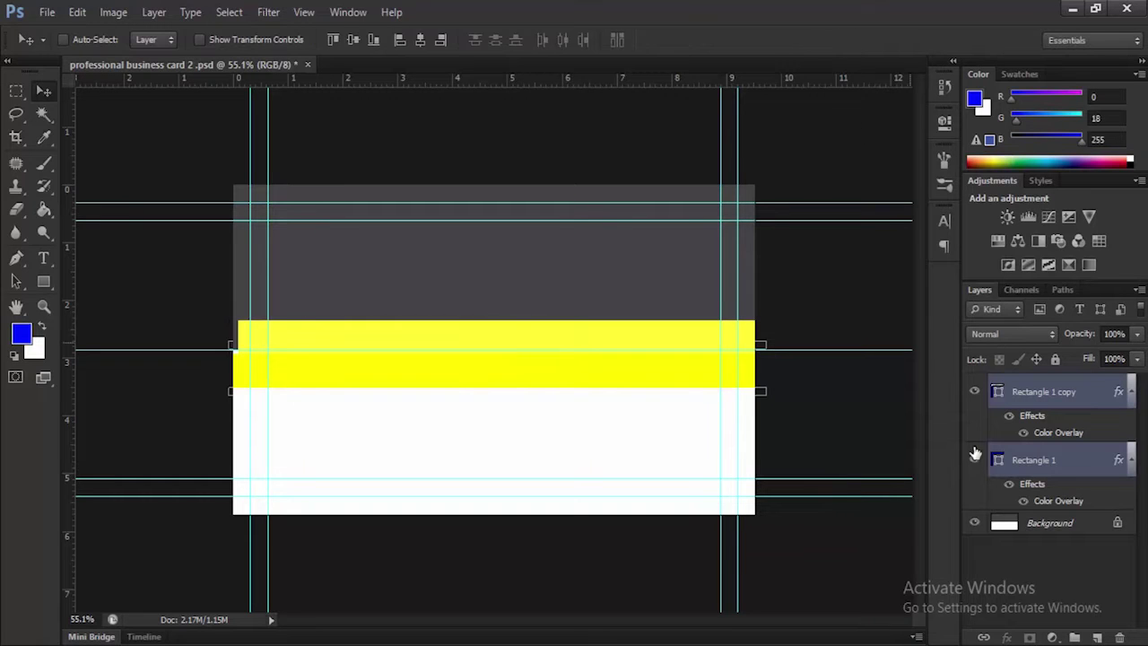
# Nudge the Rectangle 1 copy band slightly upward
pyautogui.click(1049, 392)
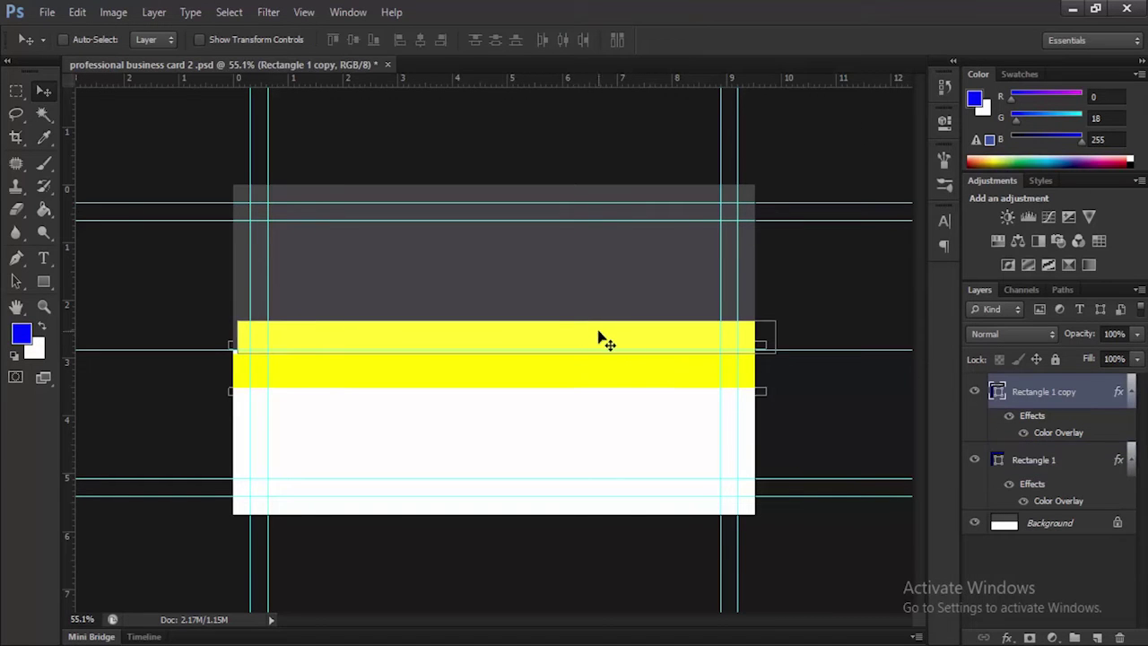
pyautogui.moveTo(594, 338); pyautogui.dragTo(588, 338)
pyautogui.keyDown('shift'); pyautogui.click(1069, 463); pyautogui.keyUp('shift')
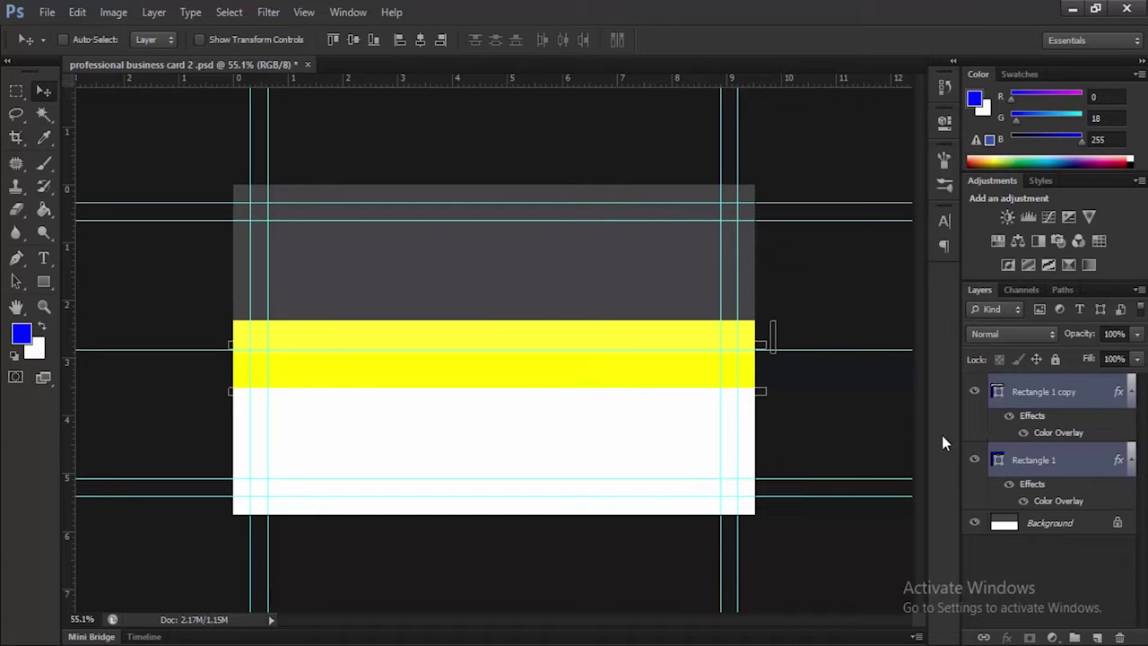
pyautogui.click(1037, 394)
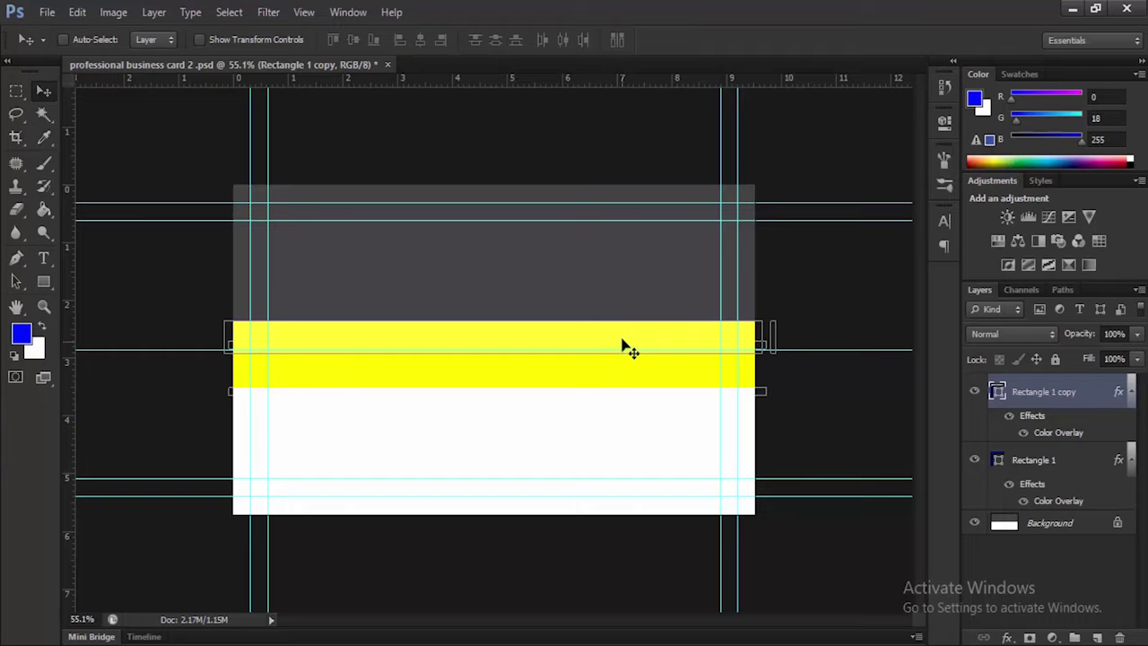
pyautogui.moveTo(625, 345); pyautogui.dragTo(625, 343)
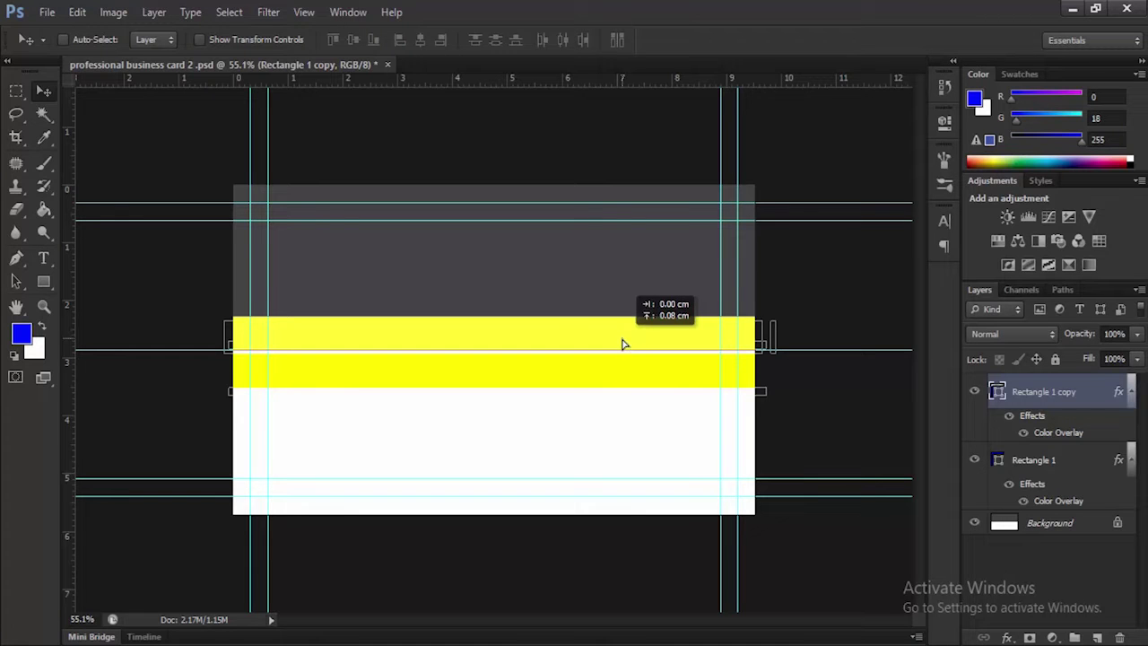
# Raise the Rectangle 1 band a few pixels so the yellow band sits higher
pyautogui.click(1051, 454)
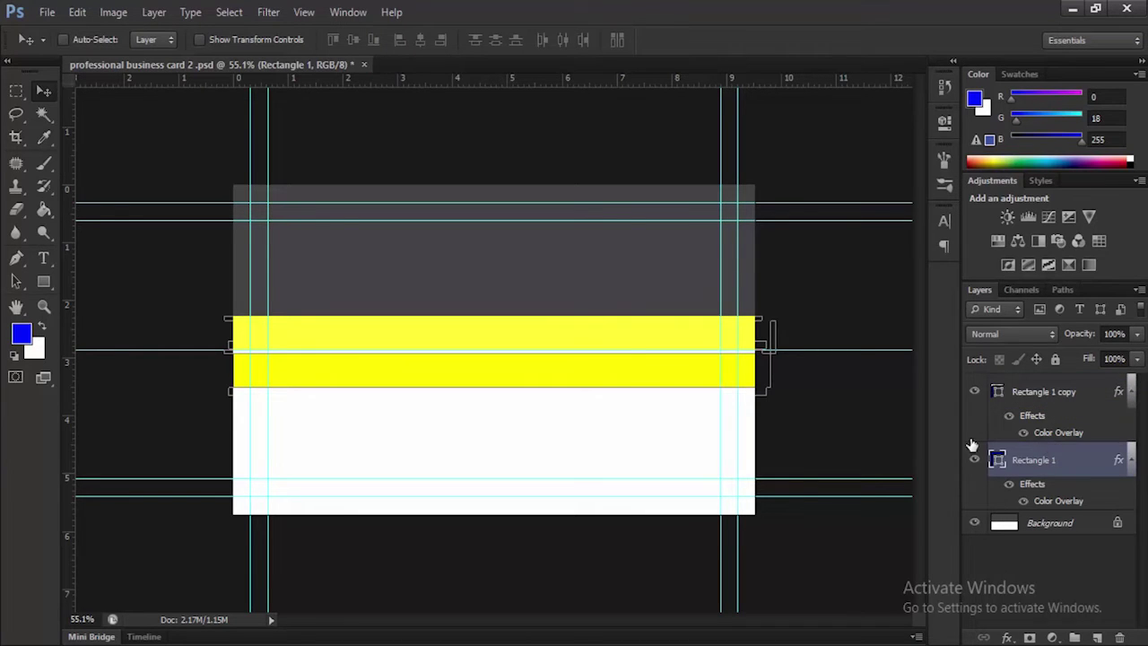
pyautogui.moveTo(617, 365); pyautogui.dragTo(616, 362)
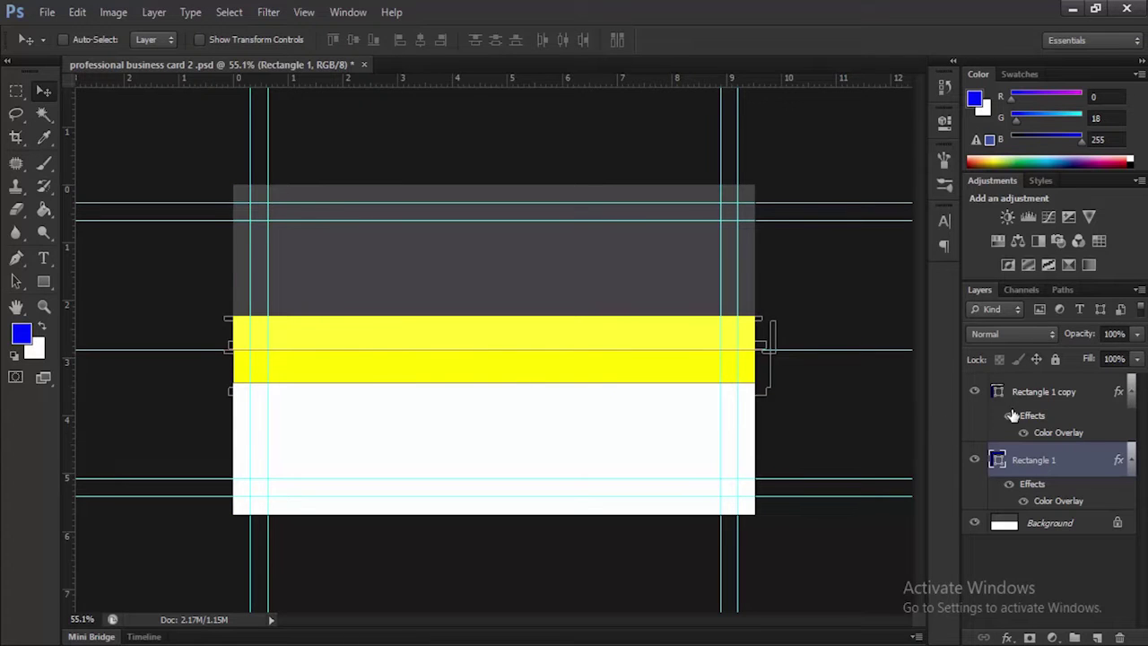
pyautogui.click(1040, 396)
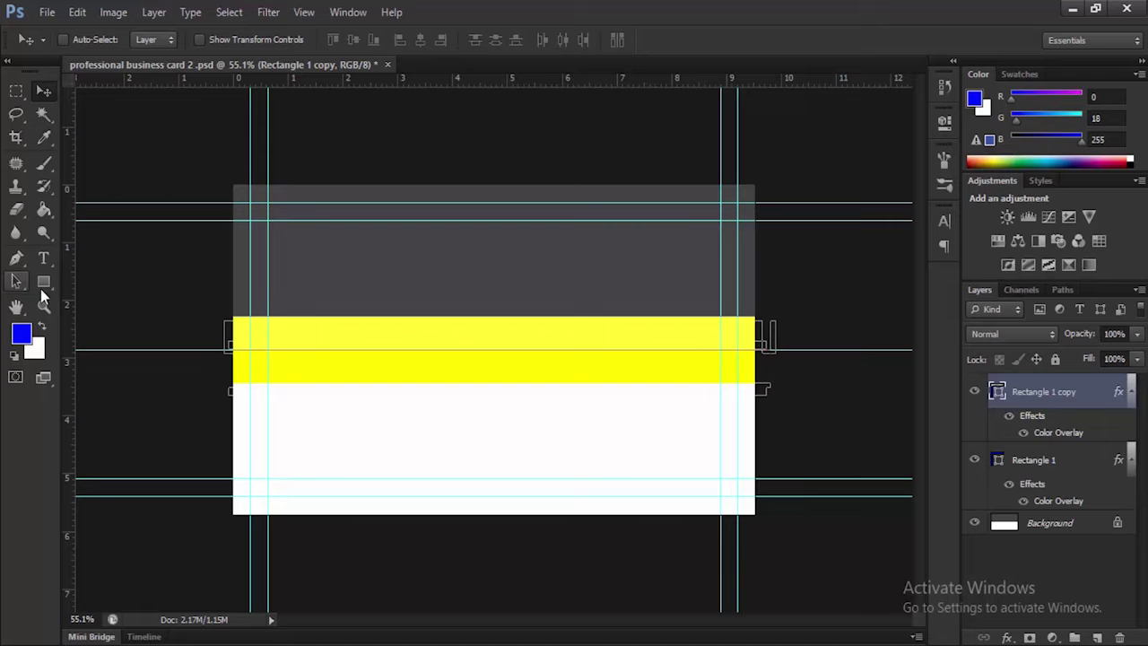
pyautogui.moveTo(42, 282); pyautogui.dragTo(67, 308)
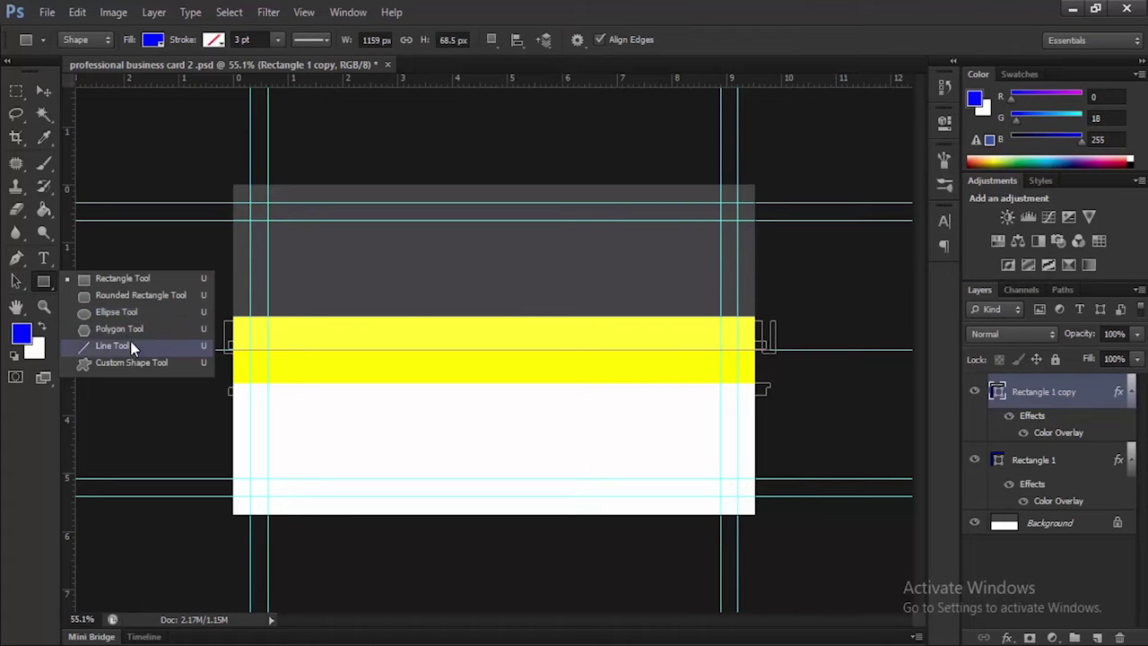
# Set the foreground colour to the band's yellow by sampling it with the eyedropper
pyautogui.click(23, 337)
pyautogui.click(316, 333)
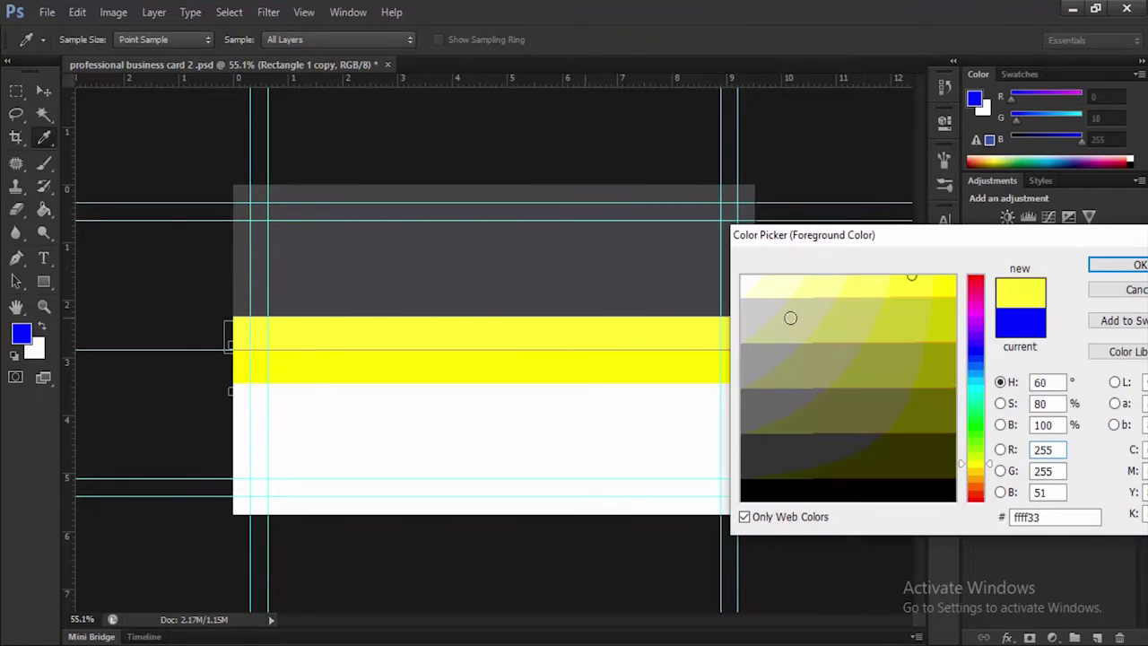
pyautogui.click(1107, 267)
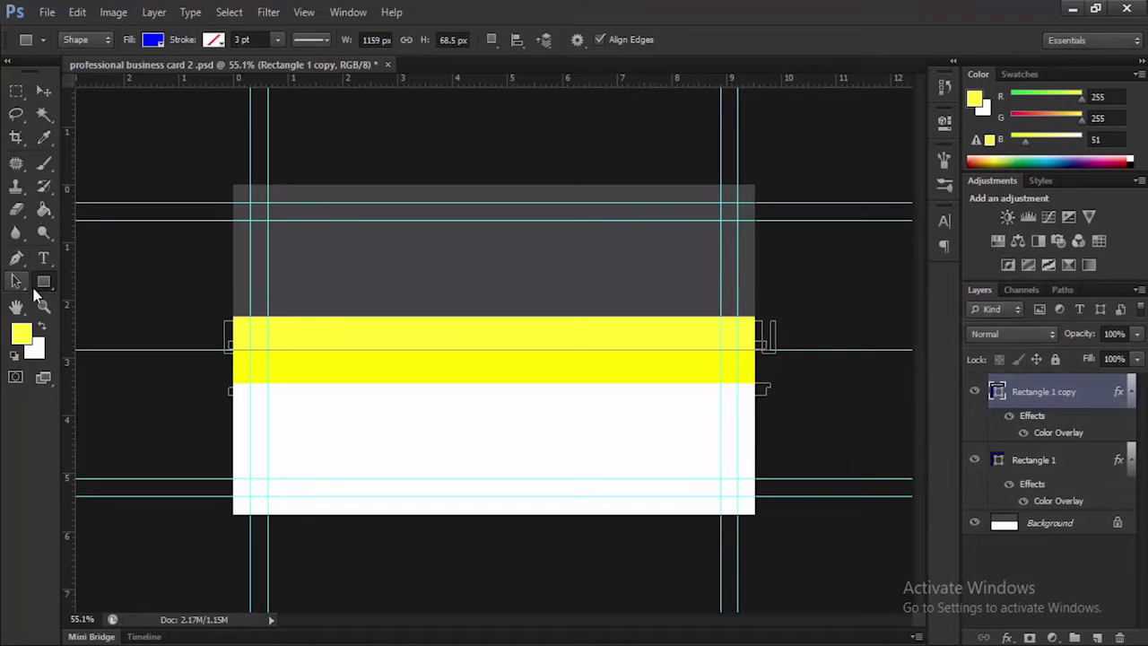
# Draw a rounded rectangle tab with a 20 px corner radius in the gray area above the band
pyautogui.rightClick(40, 287)
pyautogui.click(99, 293)
pyautogui.rightClick(48, 280)
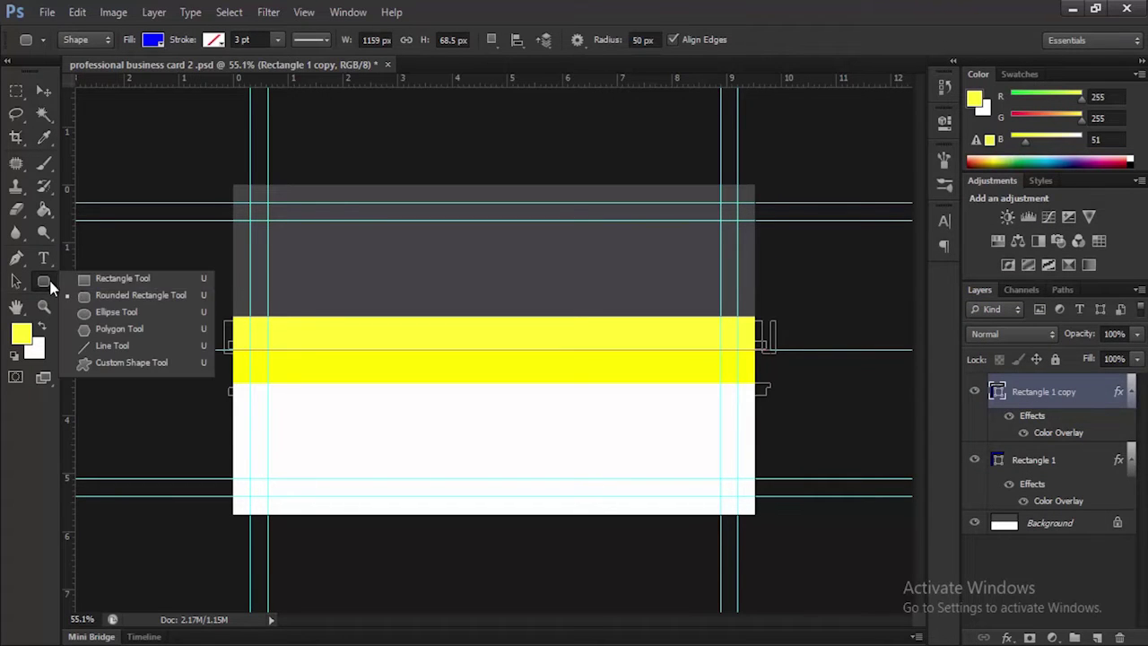
pyautogui.click(119, 299)
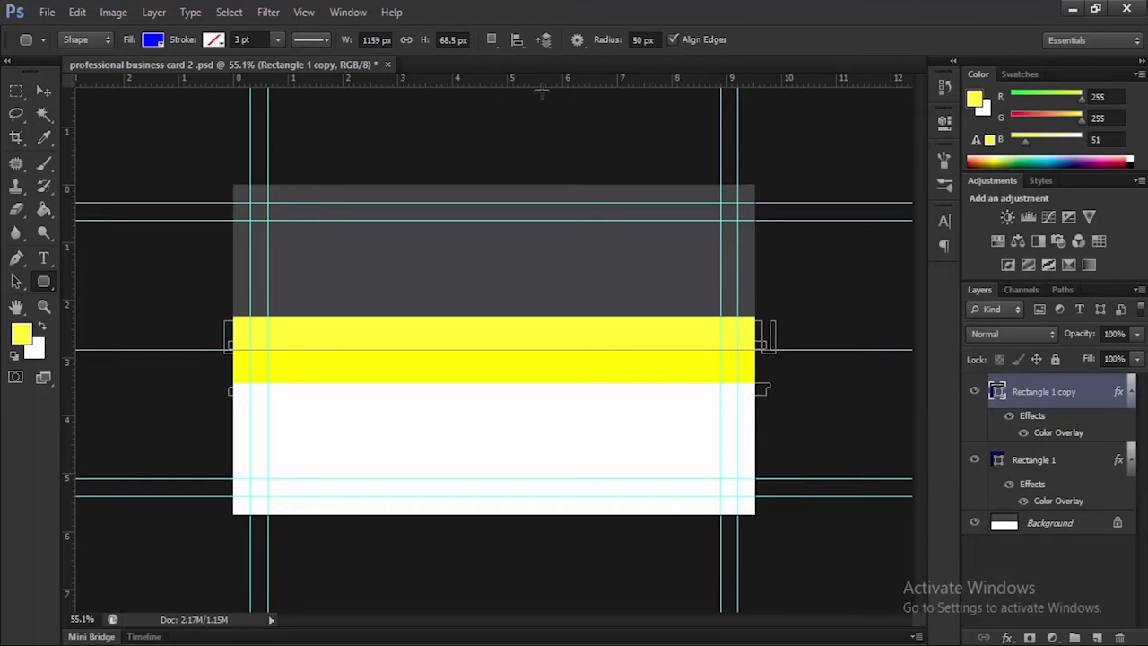
pyautogui.click(642, 39)
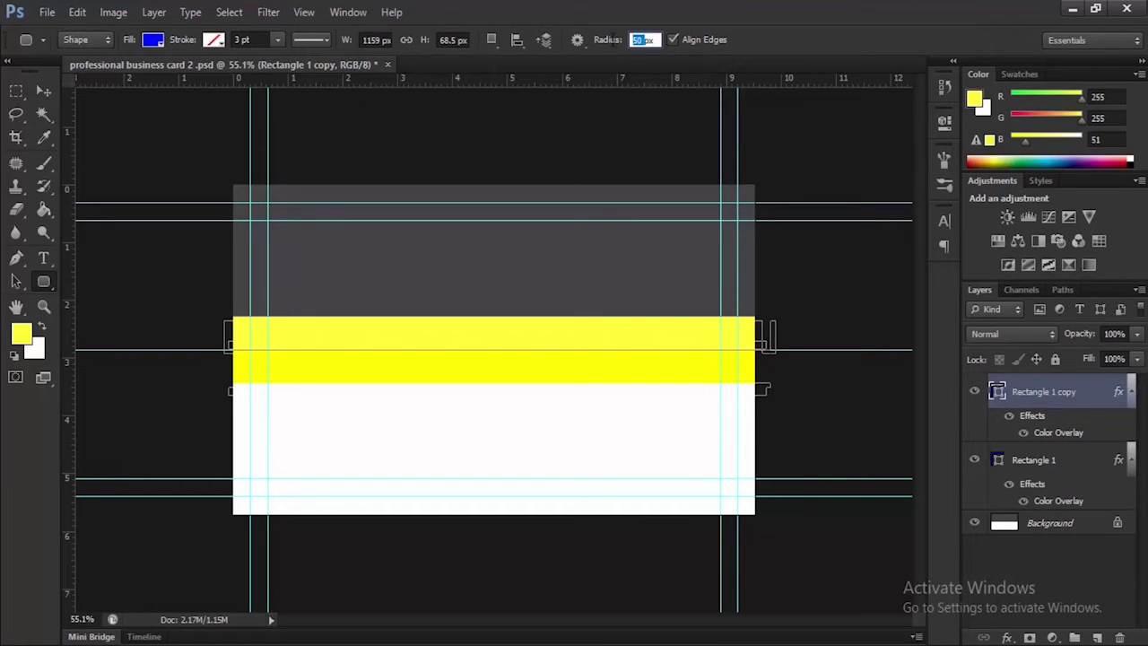
pyautogui.write('2')
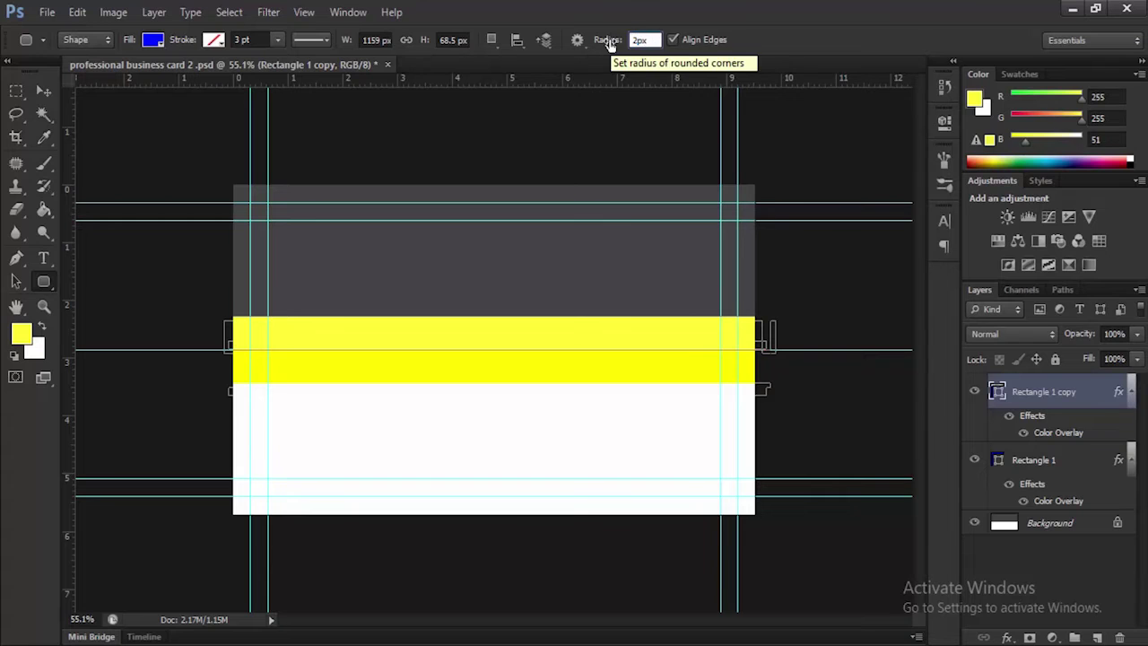
pyautogui.write('0')
pyautogui.press('Return')
pyautogui.moveTo(445, 292); pyautogui.dragTo(581, 319)
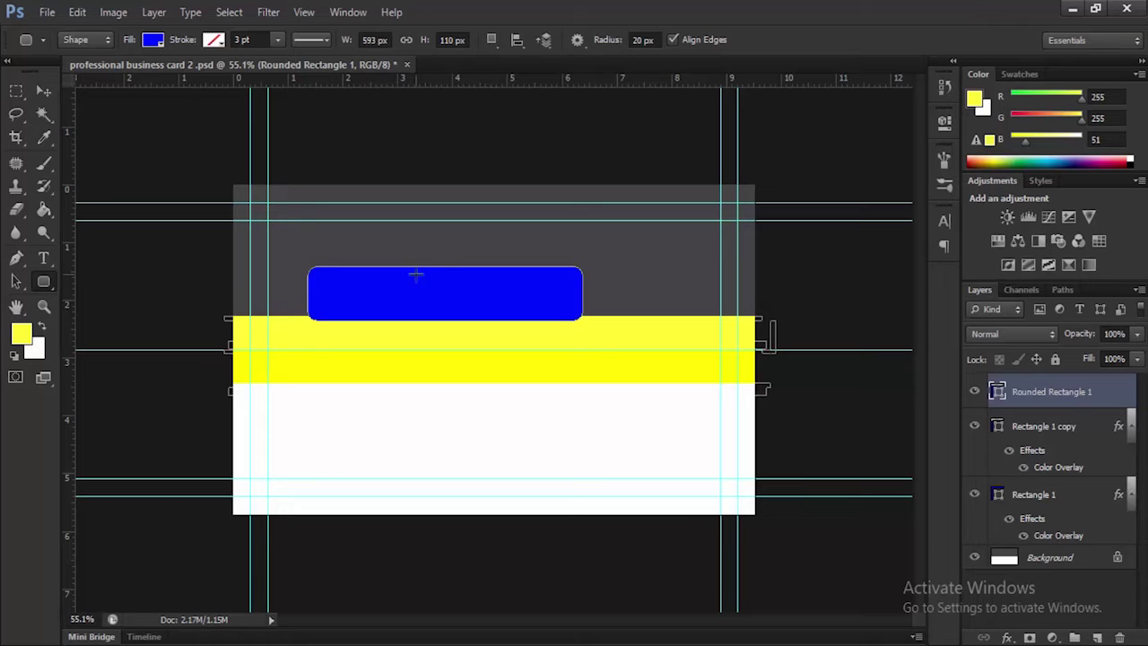
# Give Rounded Rectangle 1 a Color Overlay sampled from the band's yellow, #ffff33
pyautogui.rightClick(1062, 392)
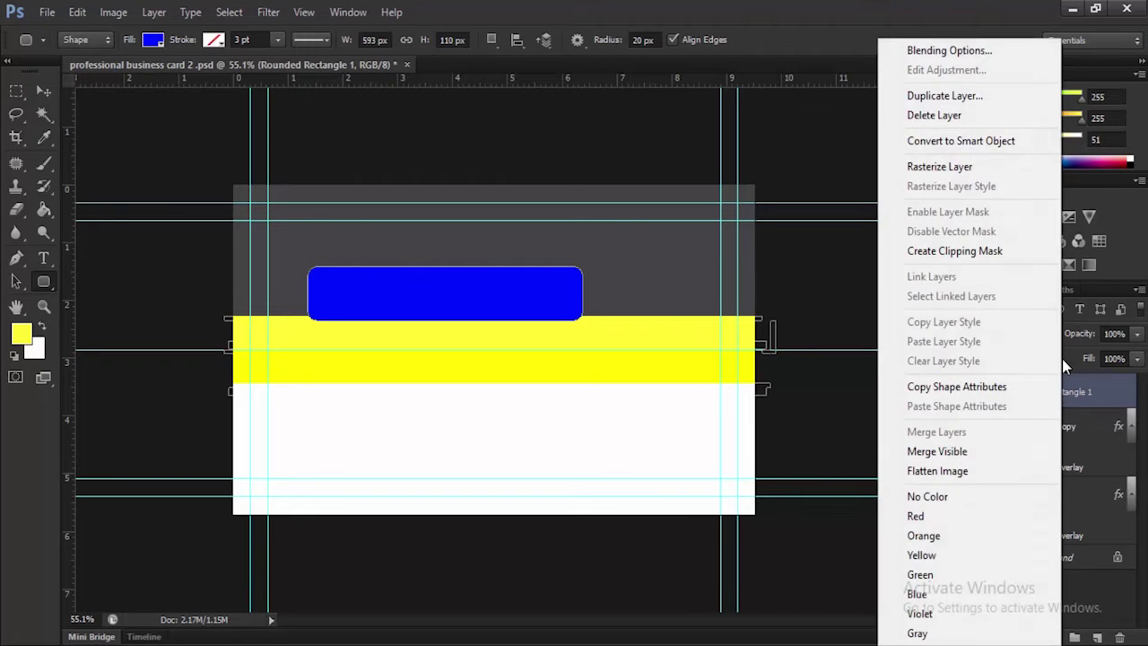
pyautogui.click(983, 43)
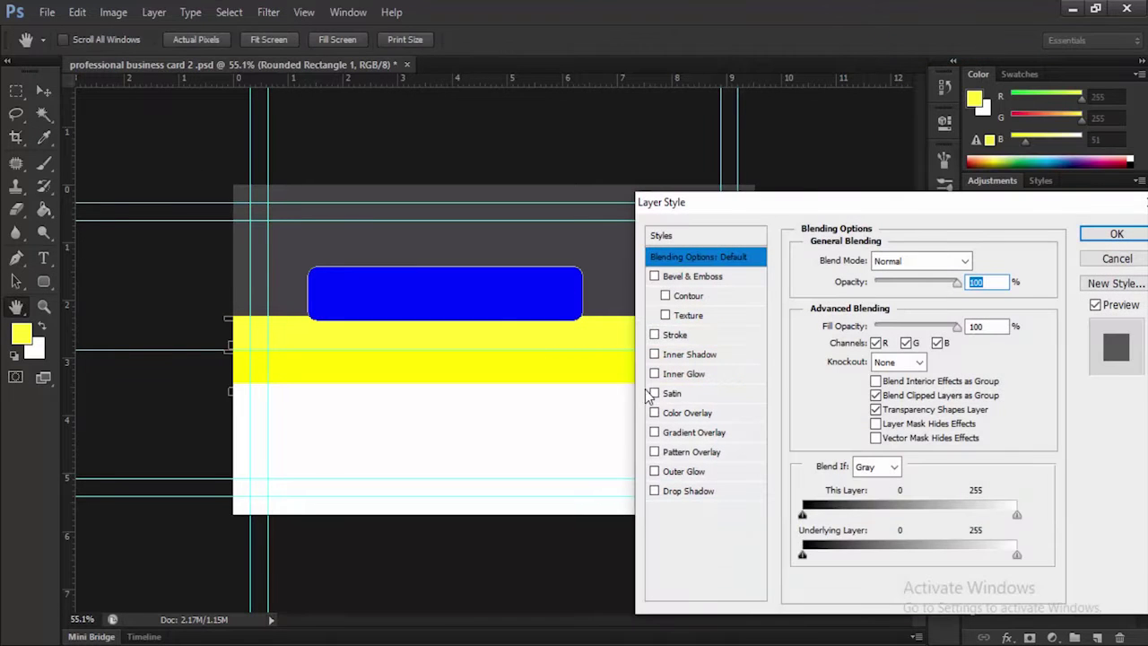
pyautogui.click(683, 412)
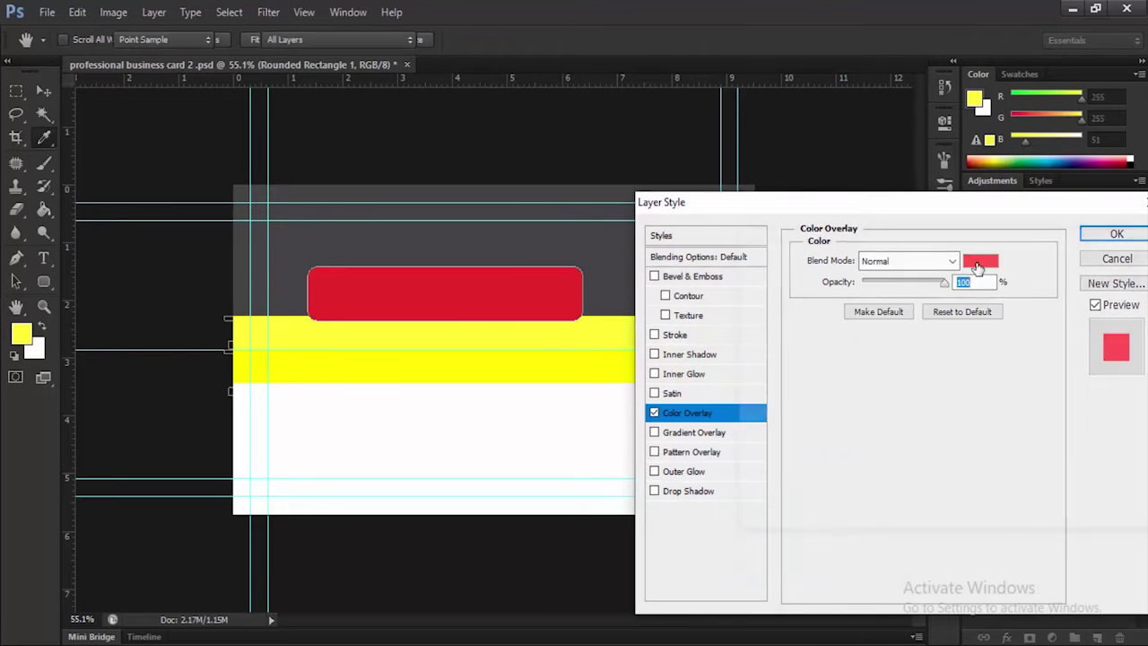
pyautogui.click(980, 261)
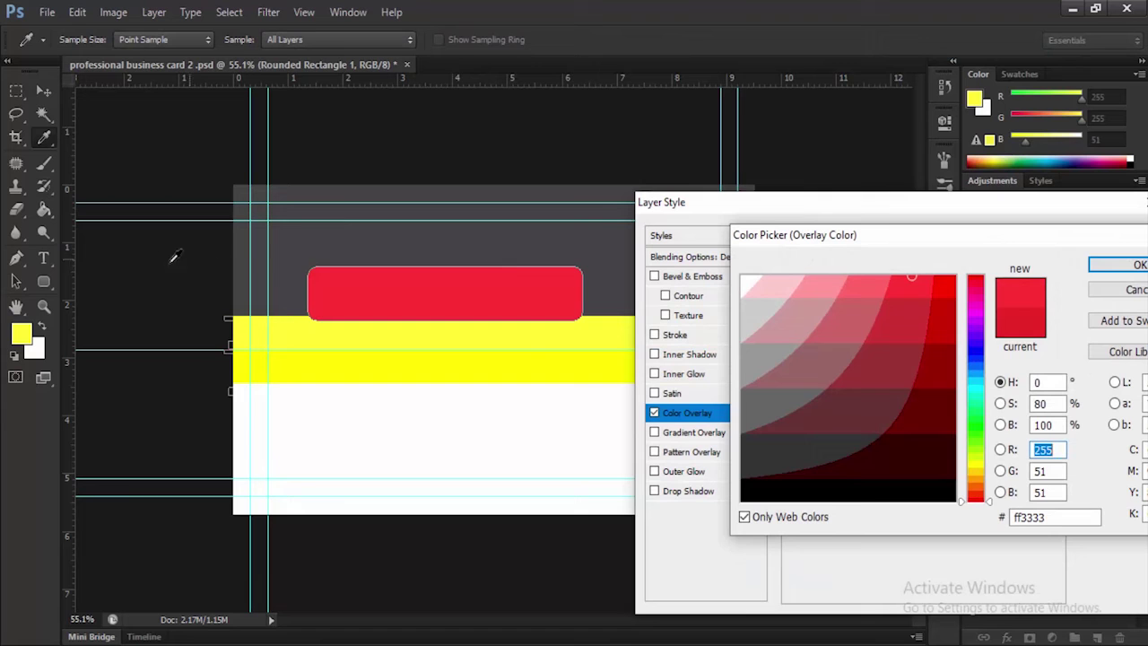
pyautogui.click(320, 326)
pyautogui.click(1132, 265)
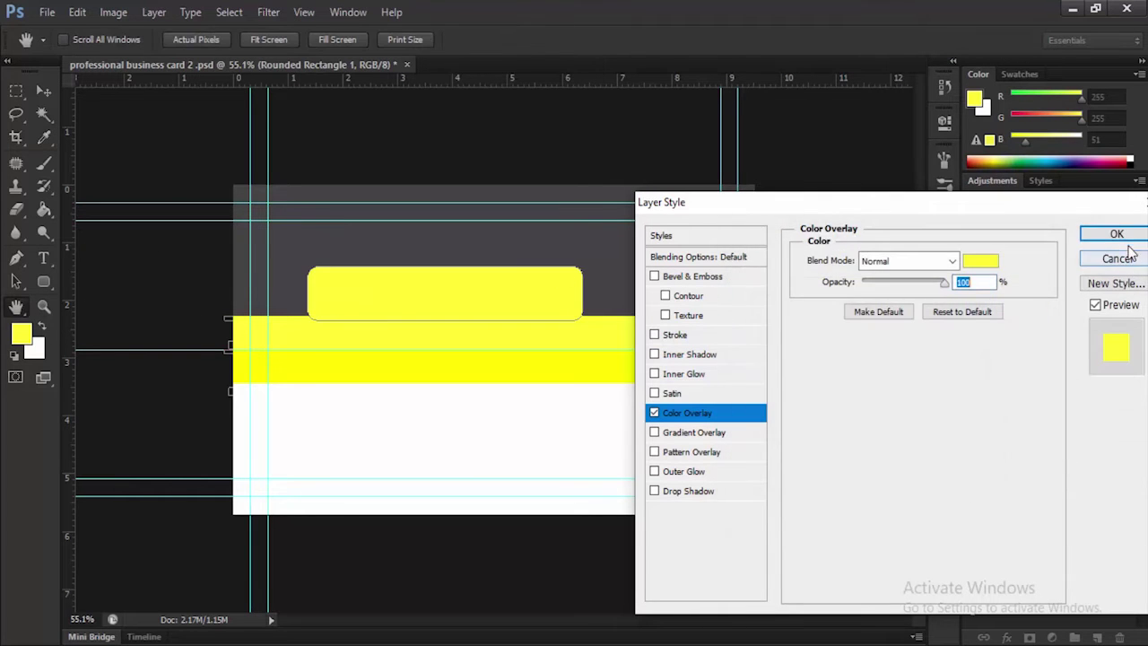
pyautogui.click(1117, 235)
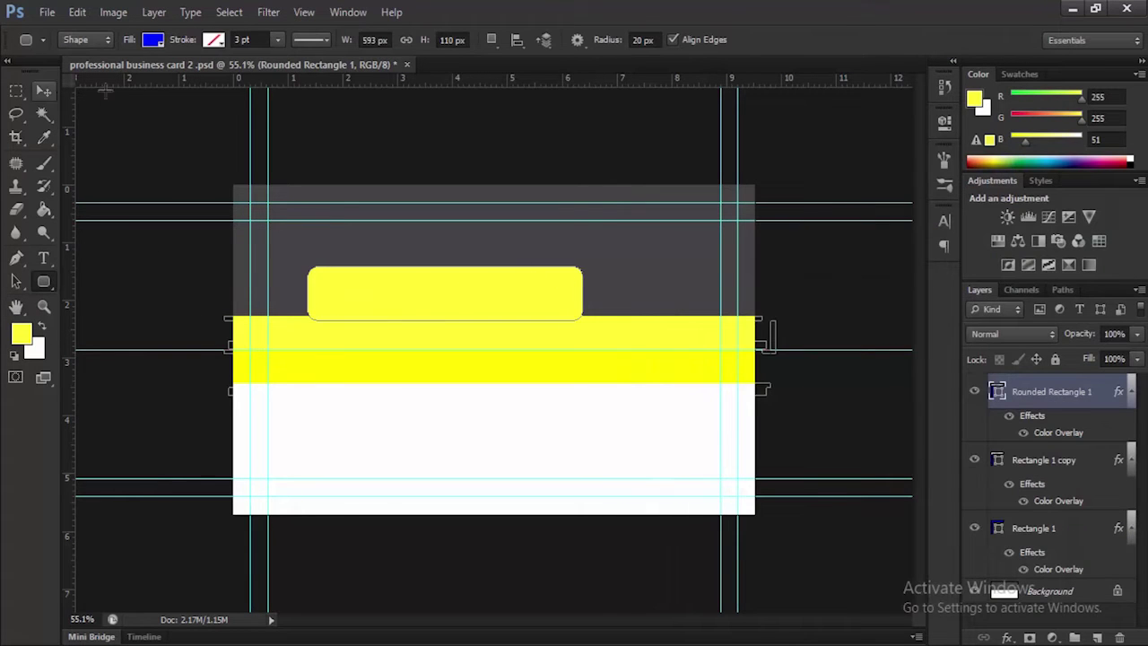
# Add a vertical guide at 4.76 cm and centre the yellow tab horizontally on it
pyautogui.moveTo(70, 303); pyautogui.dragTo(491, 332)
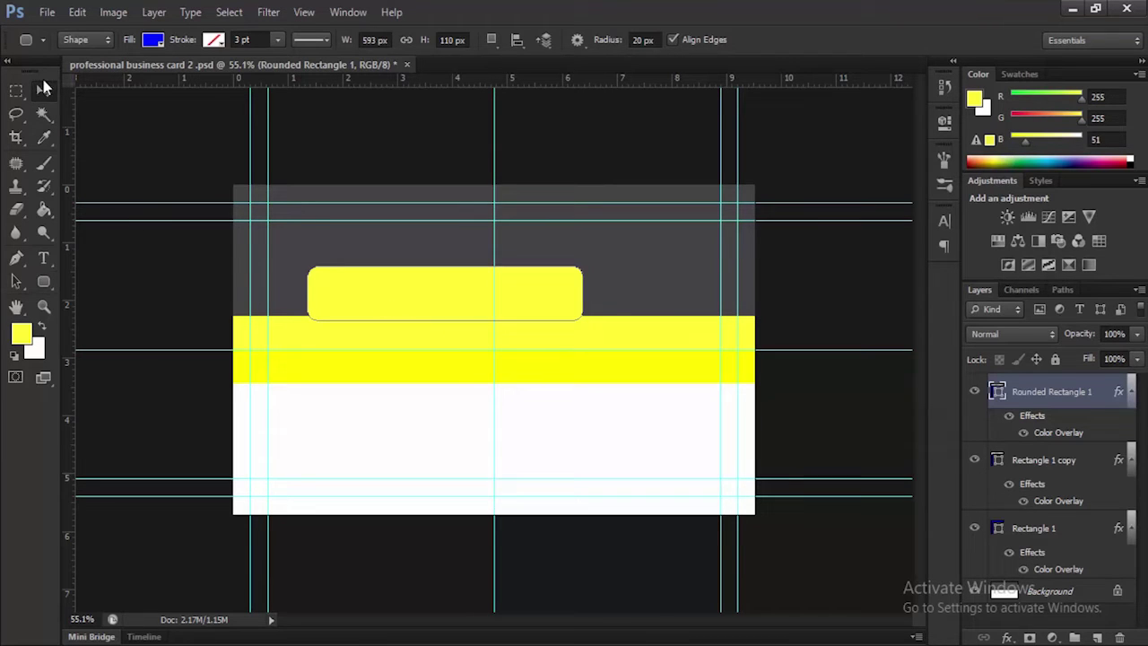
pyautogui.click(42, 90)
pyautogui.moveTo(455, 303); pyautogui.dragTo(502, 303)
pyautogui.rightClick(497, 302)
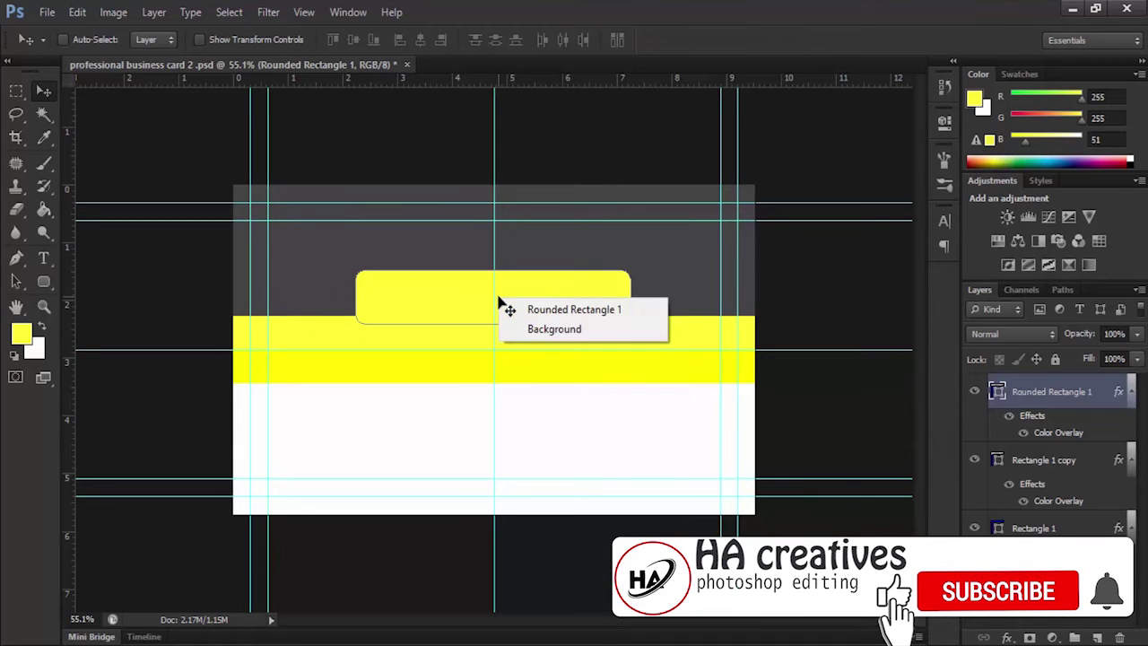
pyautogui.click(476, 305)
pyautogui.click(42, 279)
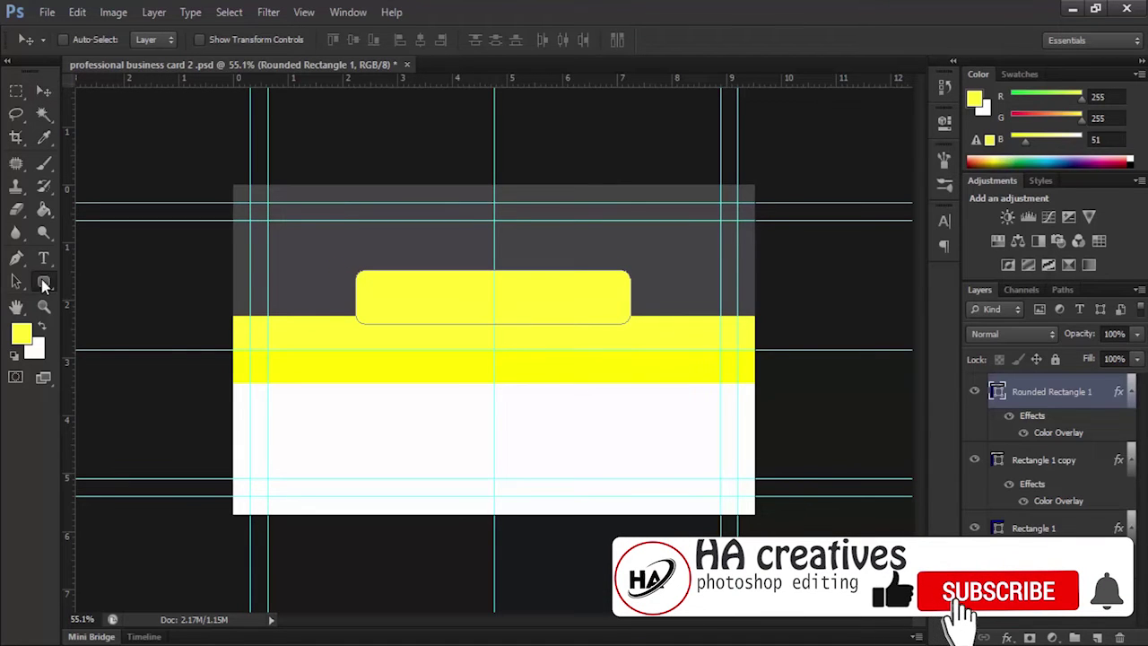
pyautogui.rightClick(491, 301)
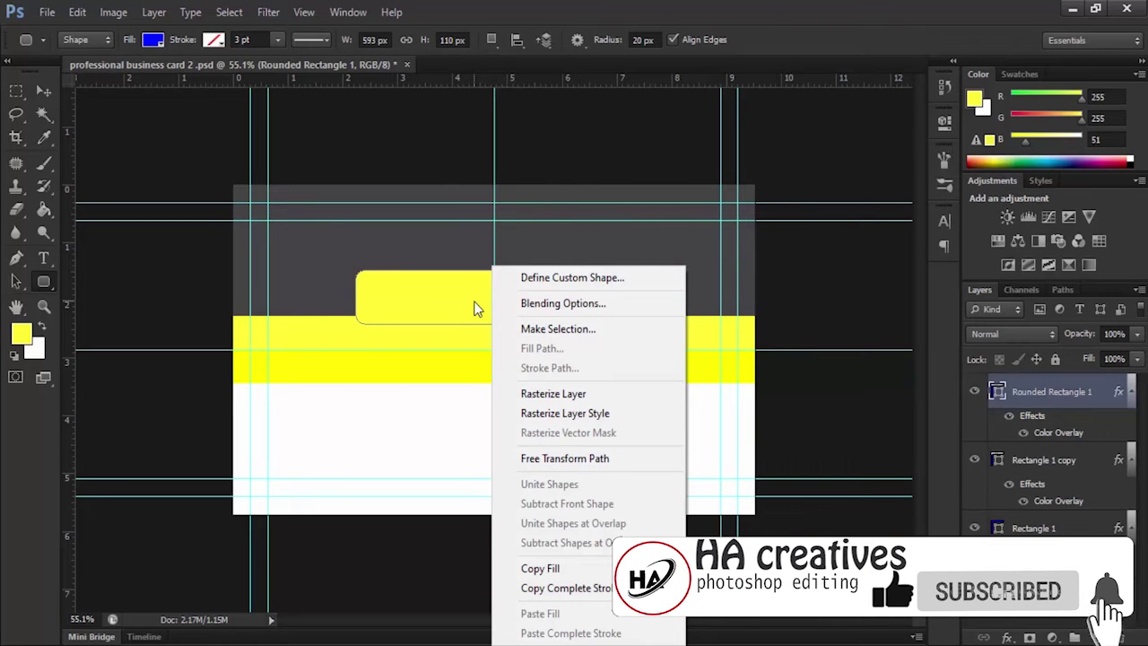
pyautogui.press('Escape')
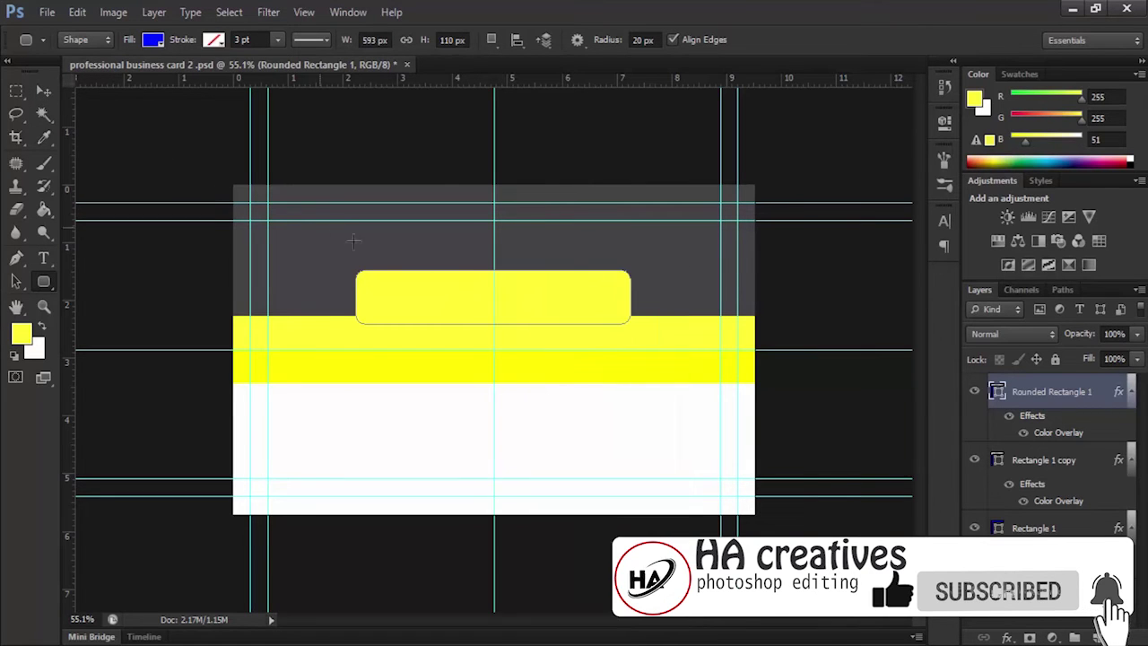
# Apply a perspective transform that flares the tab's bottom edge outward
pyautogui.hotkey('ctrl', 't')
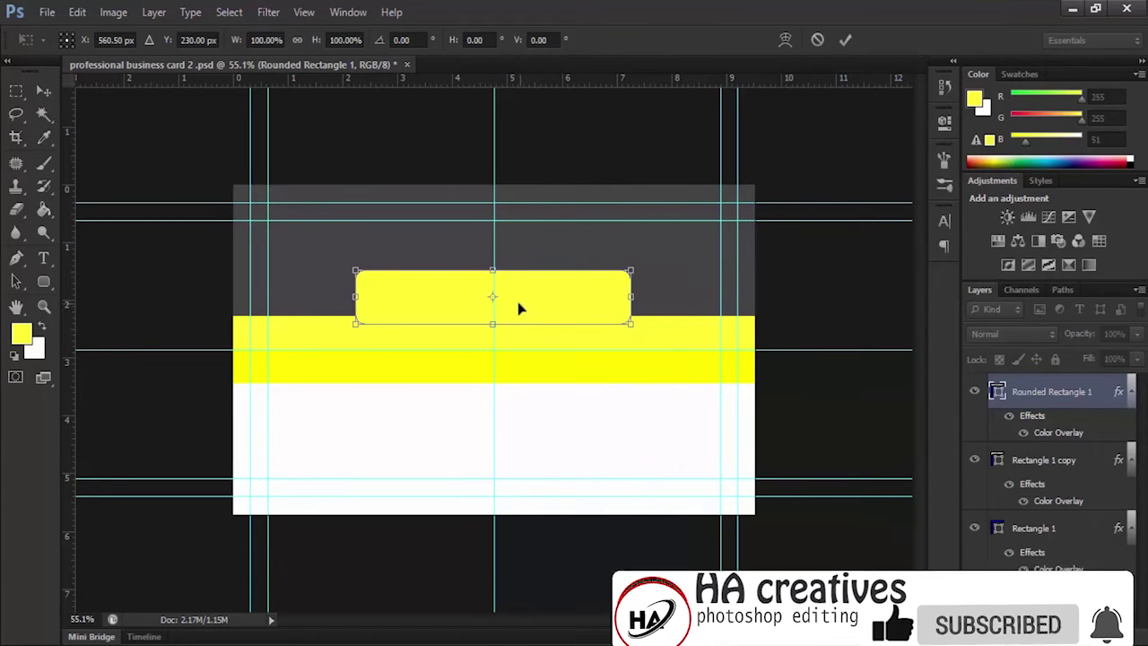
pyautogui.rightClick(518, 308)
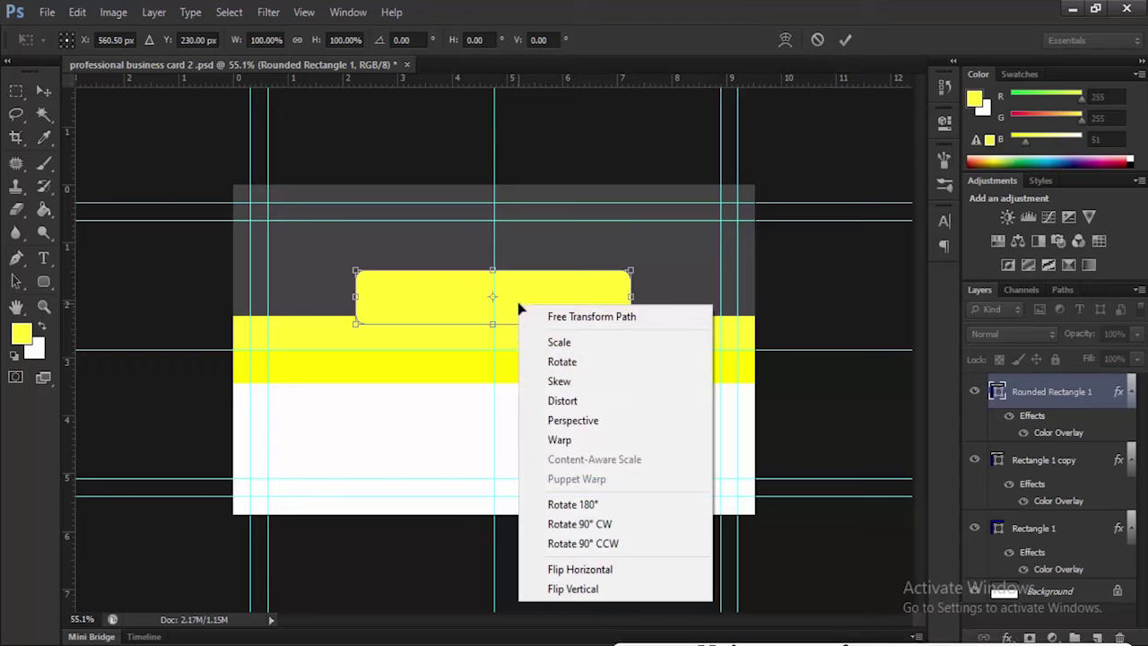
pyautogui.click(571, 419)
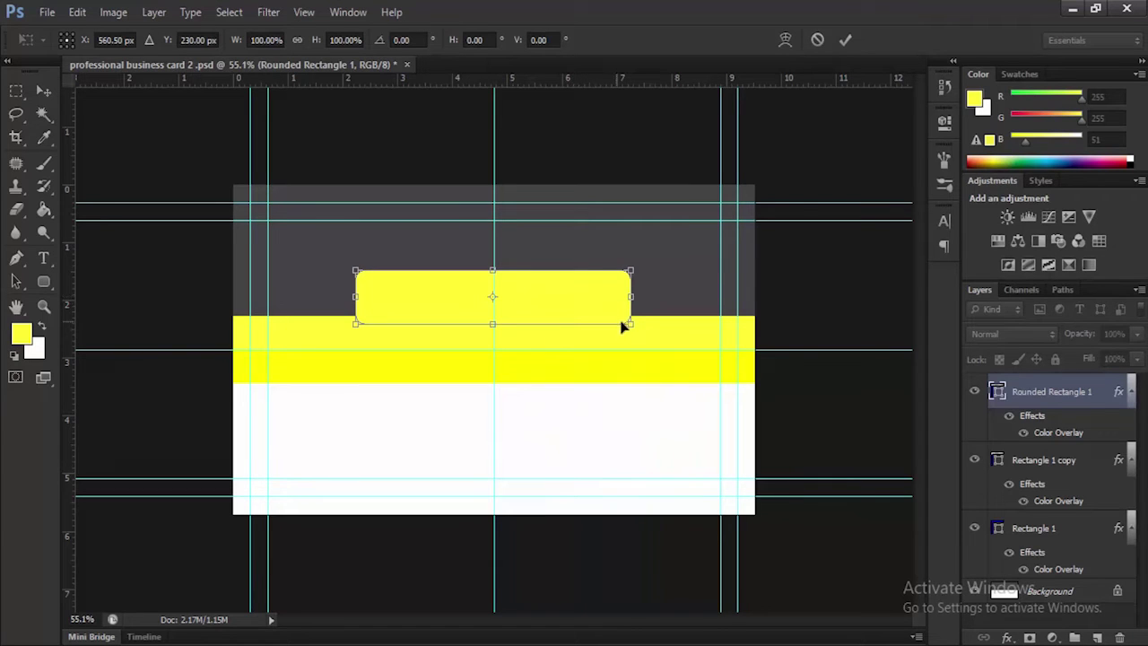
pyautogui.moveTo(631, 328); pyautogui.dragTo(655, 332)
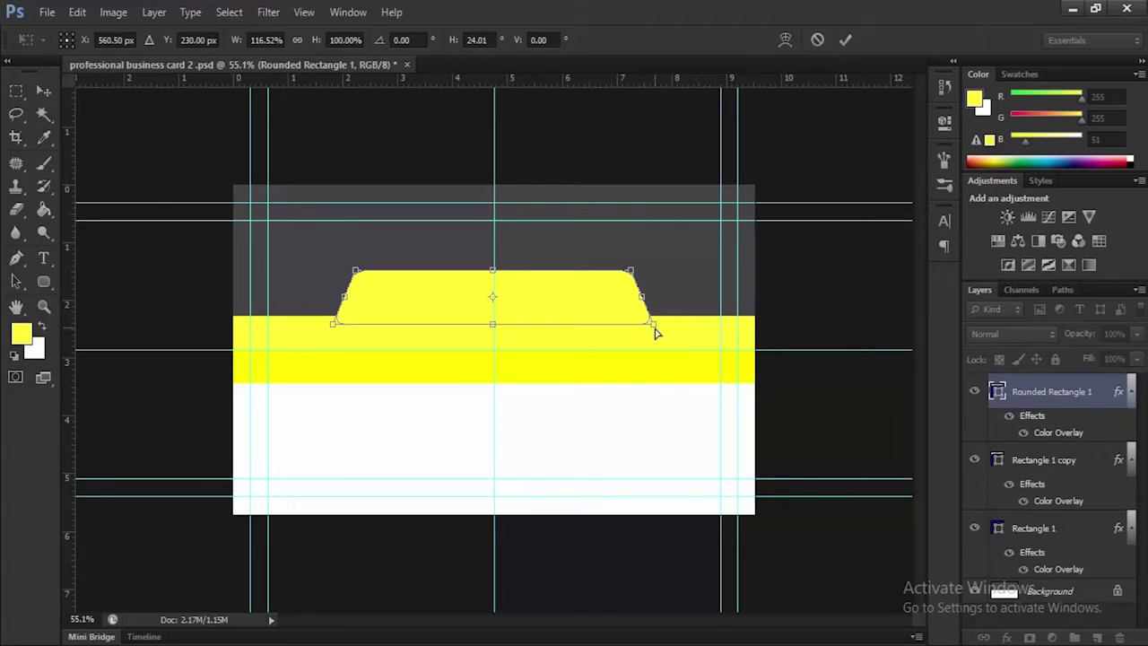
pyautogui.click(846, 38)
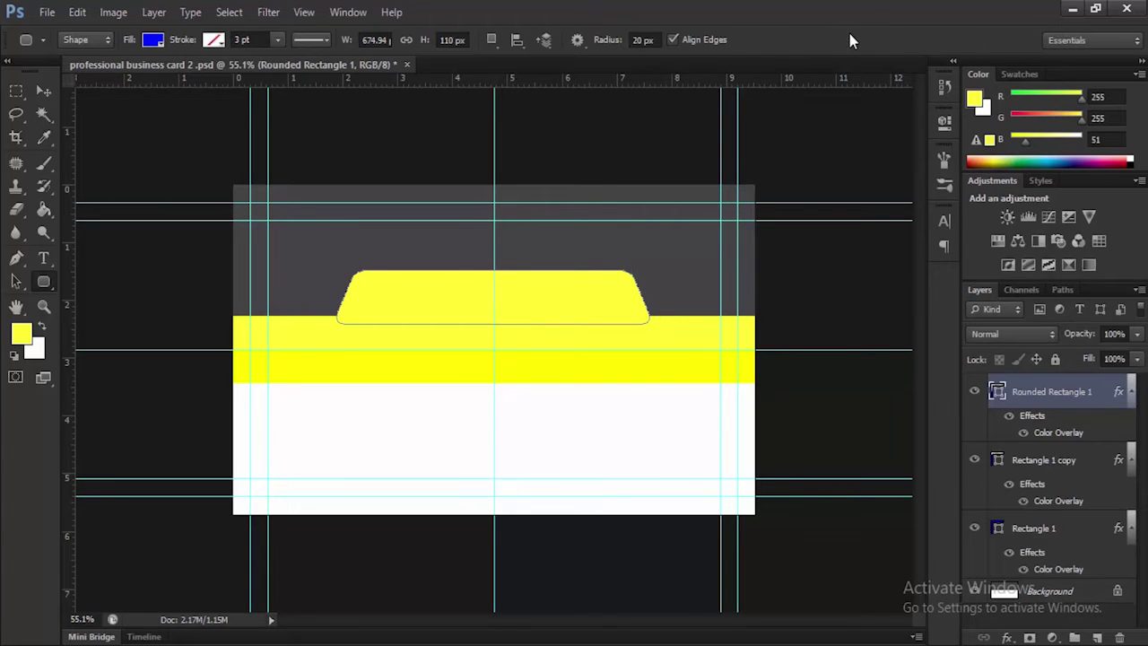
# Lower the tab onto the band, shift Rectangle 1 right, and nudge the tab right
pyautogui.click(43, 90)
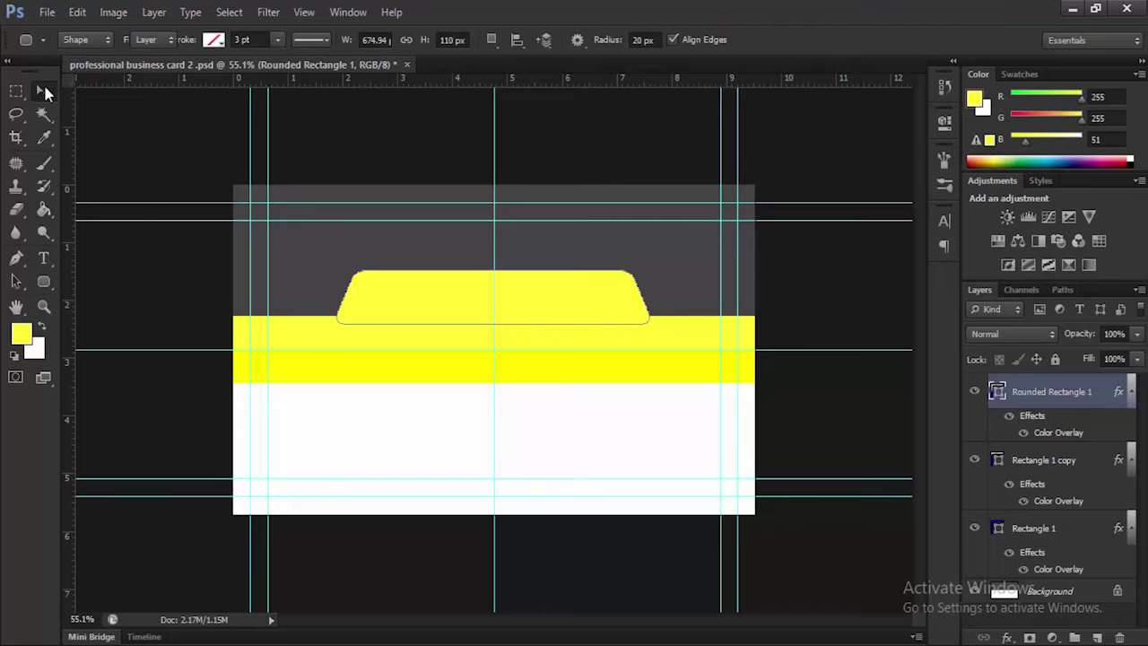
pyautogui.moveTo(512, 305); pyautogui.dragTo(513, 311)
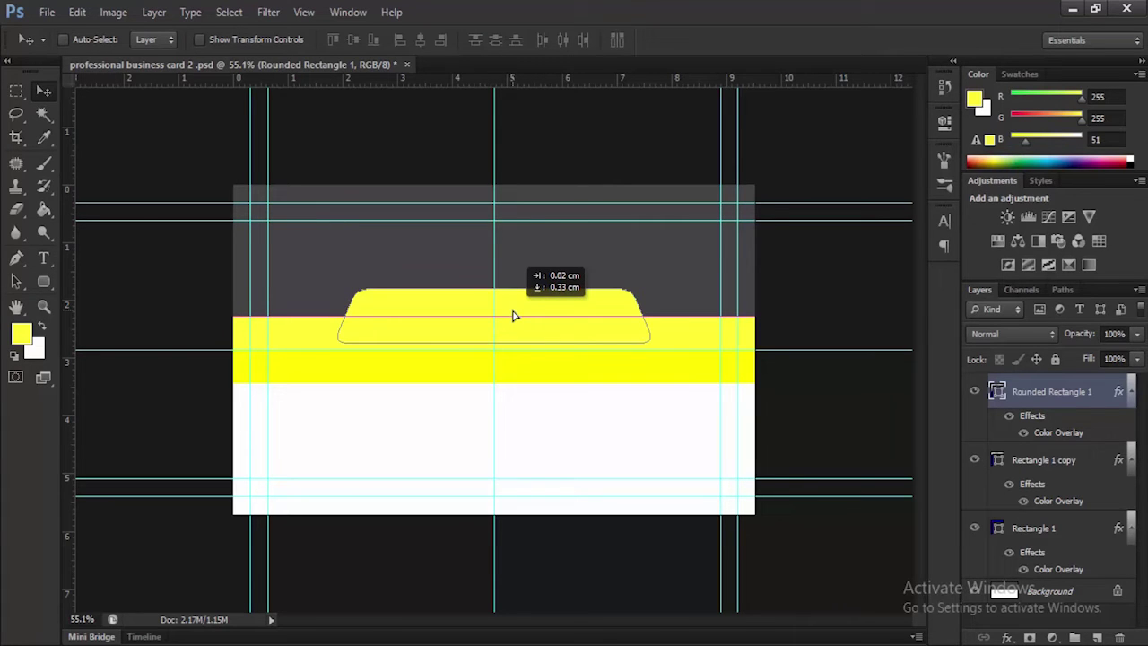
pyautogui.moveTo(514, 315); pyautogui.dragTo(513, 314)
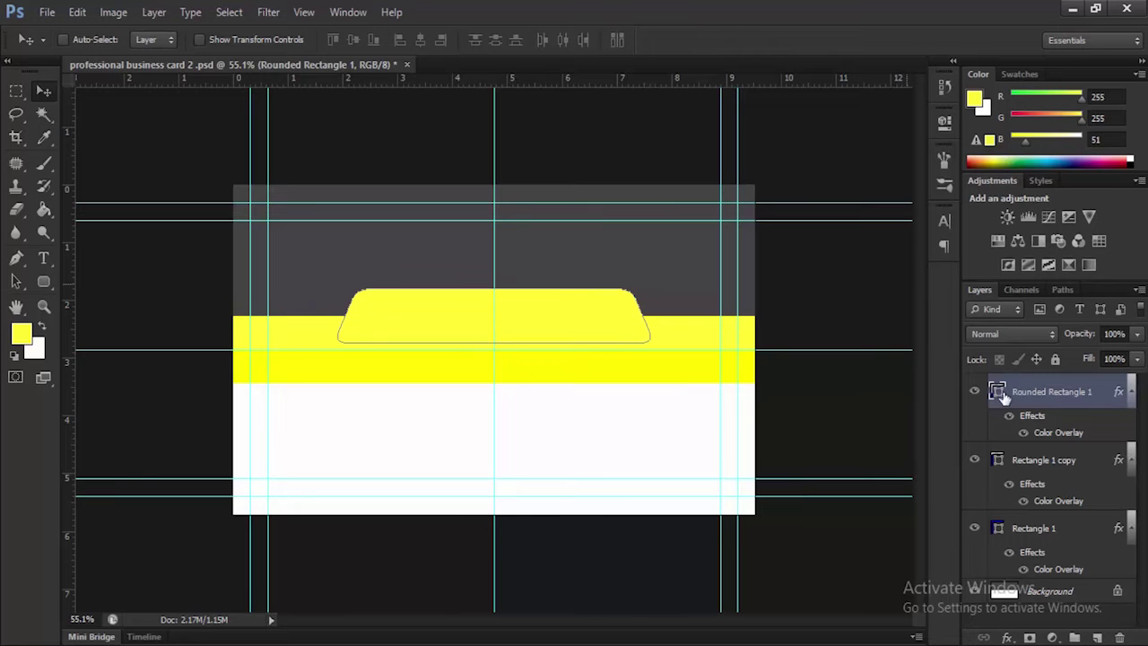
pyautogui.click(1074, 461)
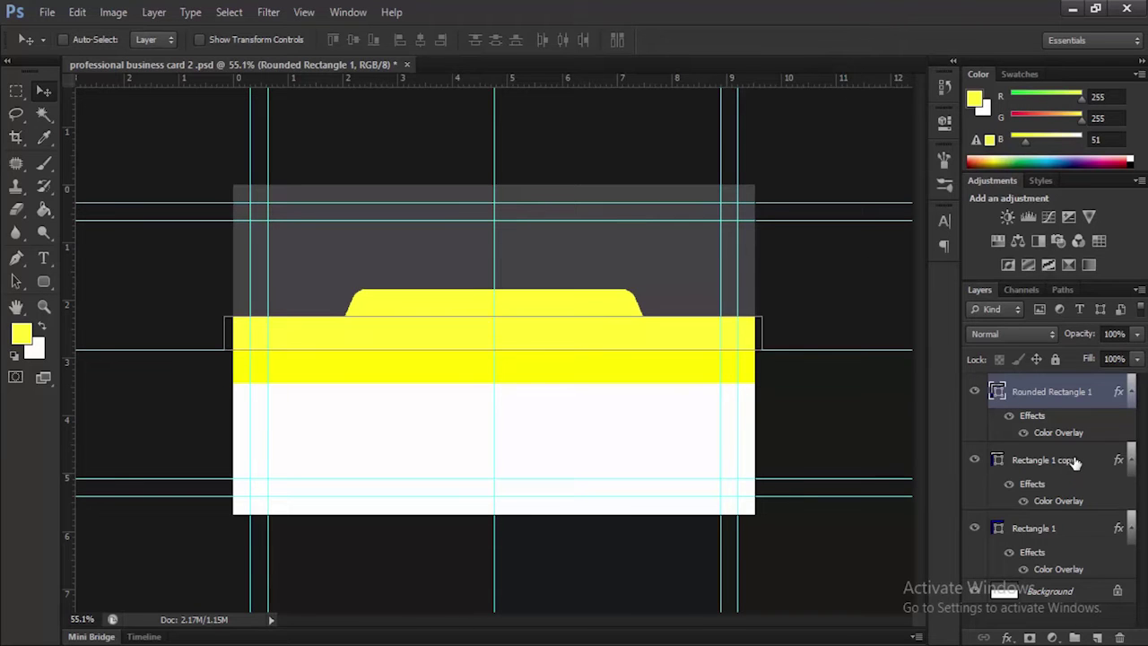
pyautogui.click(1033, 531)
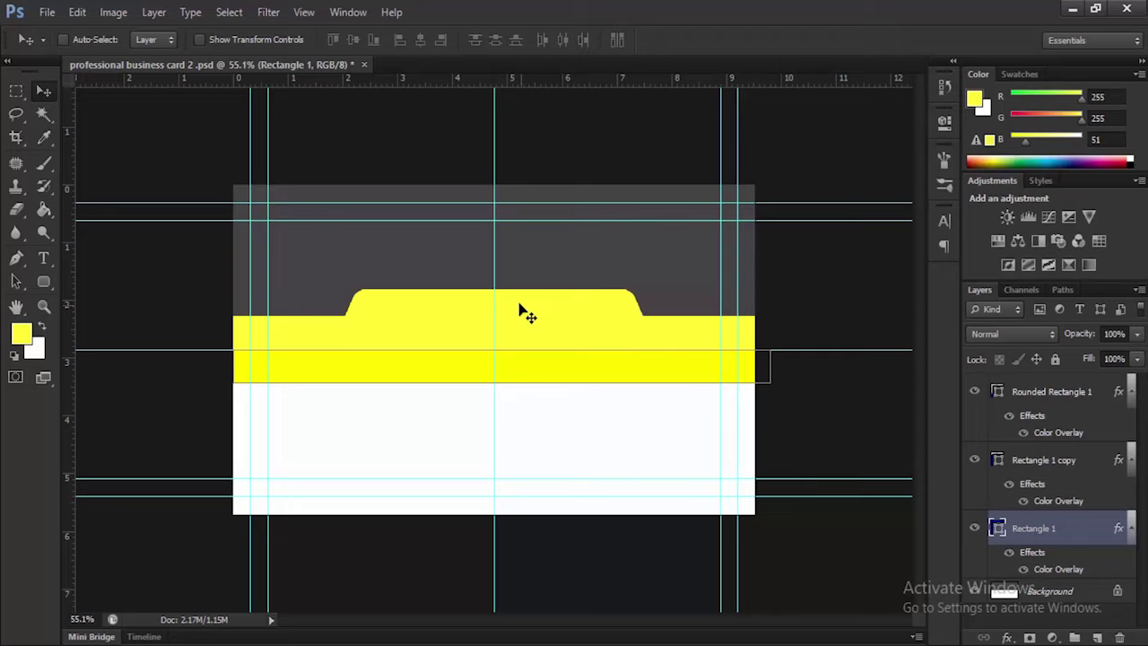
pyautogui.moveTo(523, 306); pyautogui.dragTo(532, 305)
pyautogui.moveTo(532, 309); pyautogui.dragTo(533, 308)
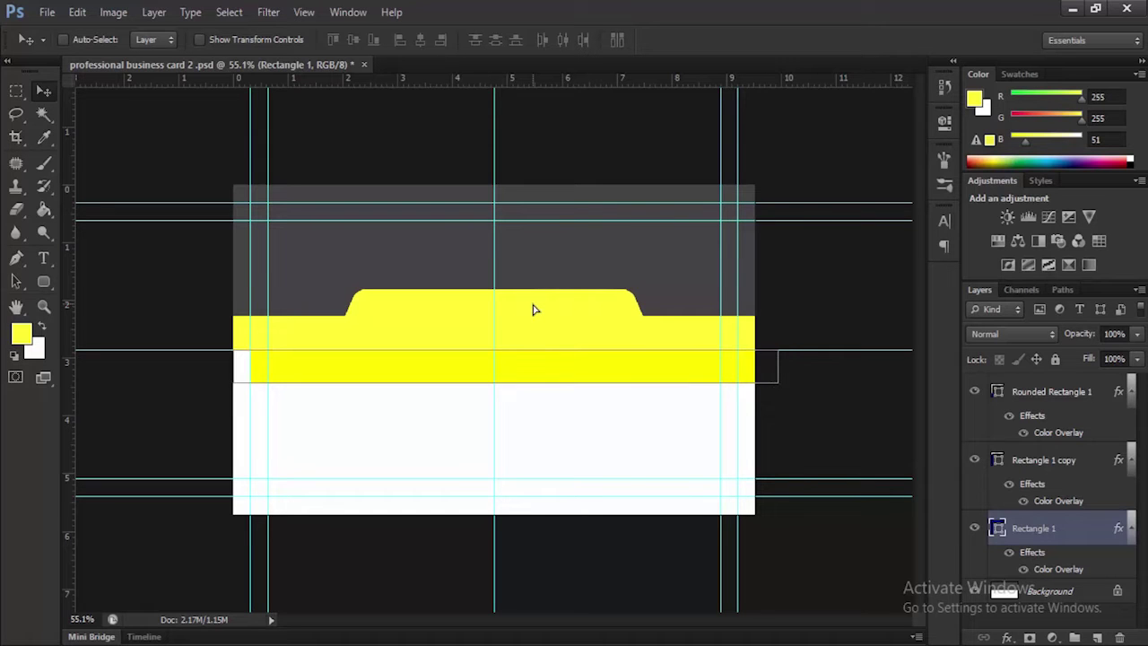
pyautogui.click(1049, 394)
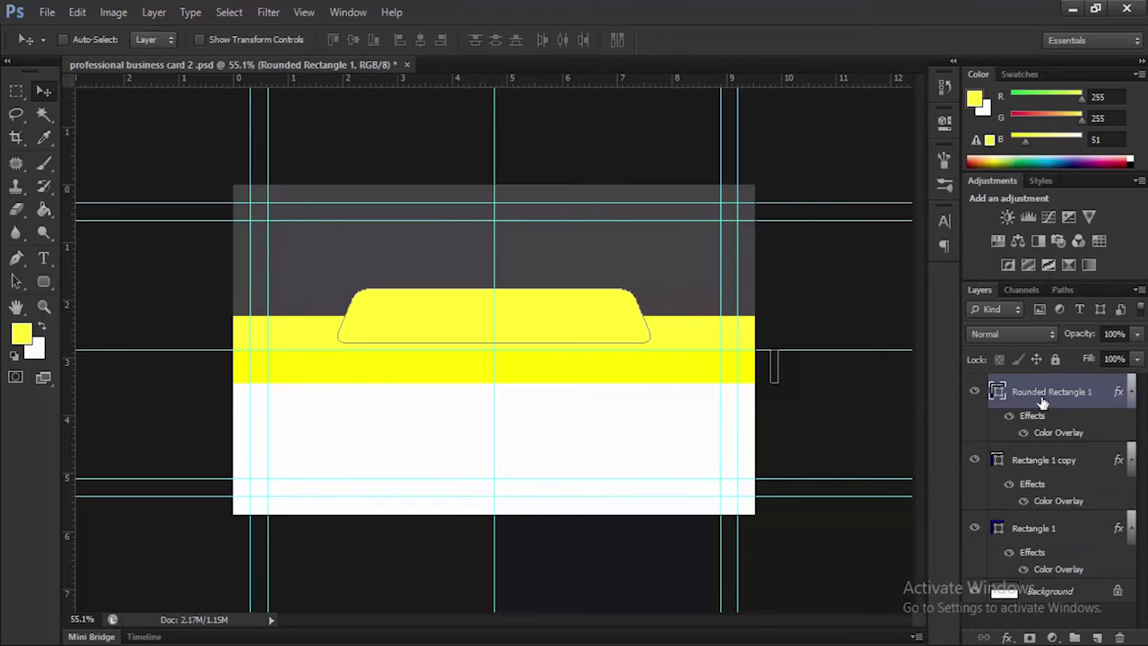
pyautogui.moveTo(538, 311); pyautogui.dragTo(550, 313)
# Type the person's full name as a text line below the yellow band
pyautogui.hotkey('ctrl', 'z')
pyautogui.press('t')
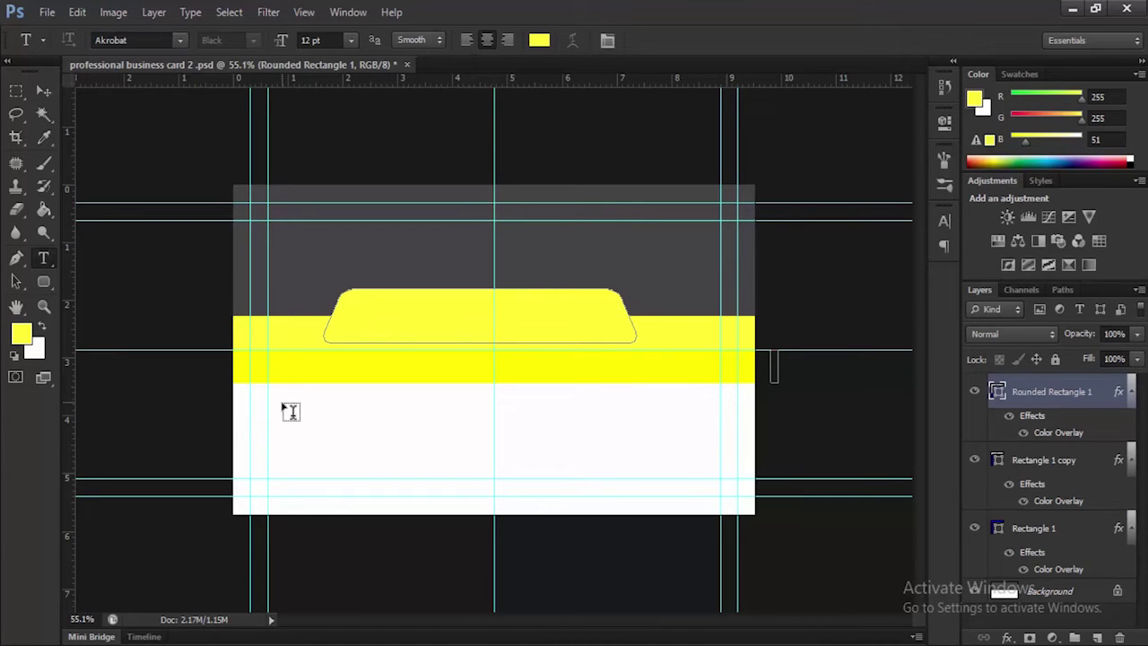
pyautogui.click(290, 403)
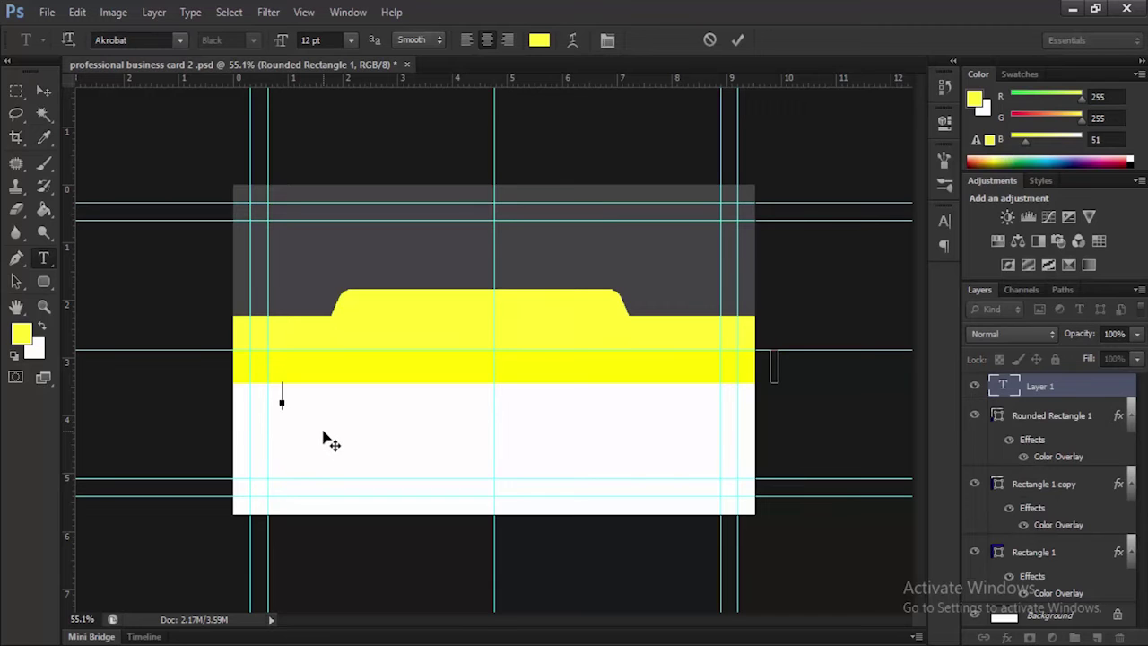
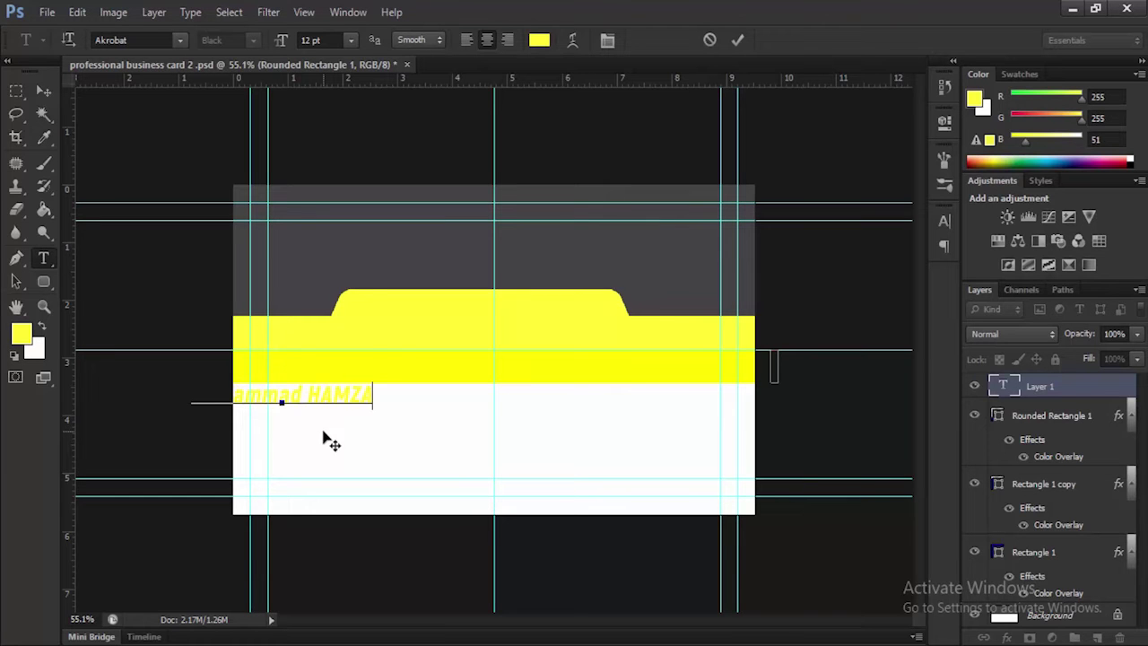
pyautogui.click(736, 42)
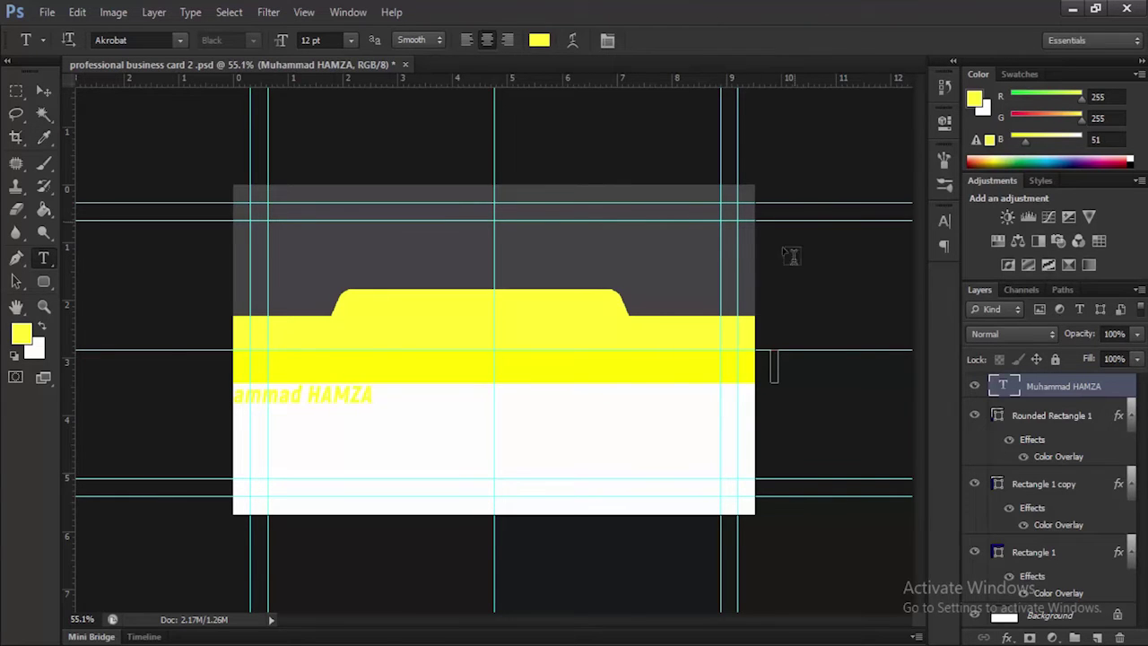
# Apply a dark grey #333333 Color Overlay to the name text layer
pyautogui.rightClick(1068, 388)
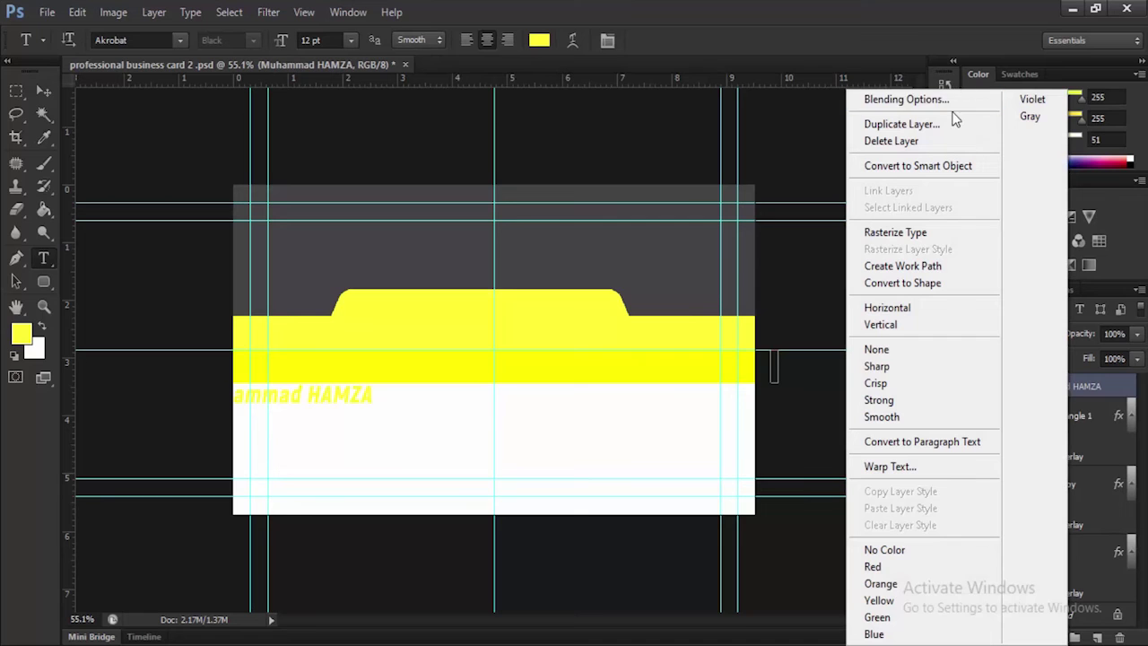
pyautogui.click(906, 99)
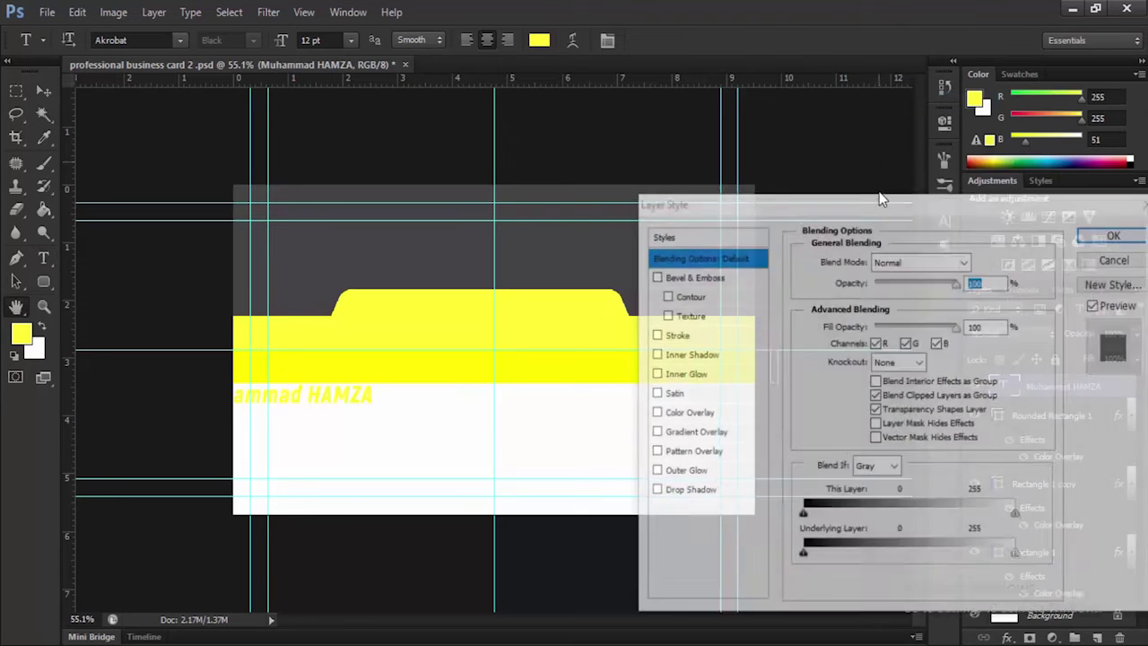
pyautogui.click(697, 414)
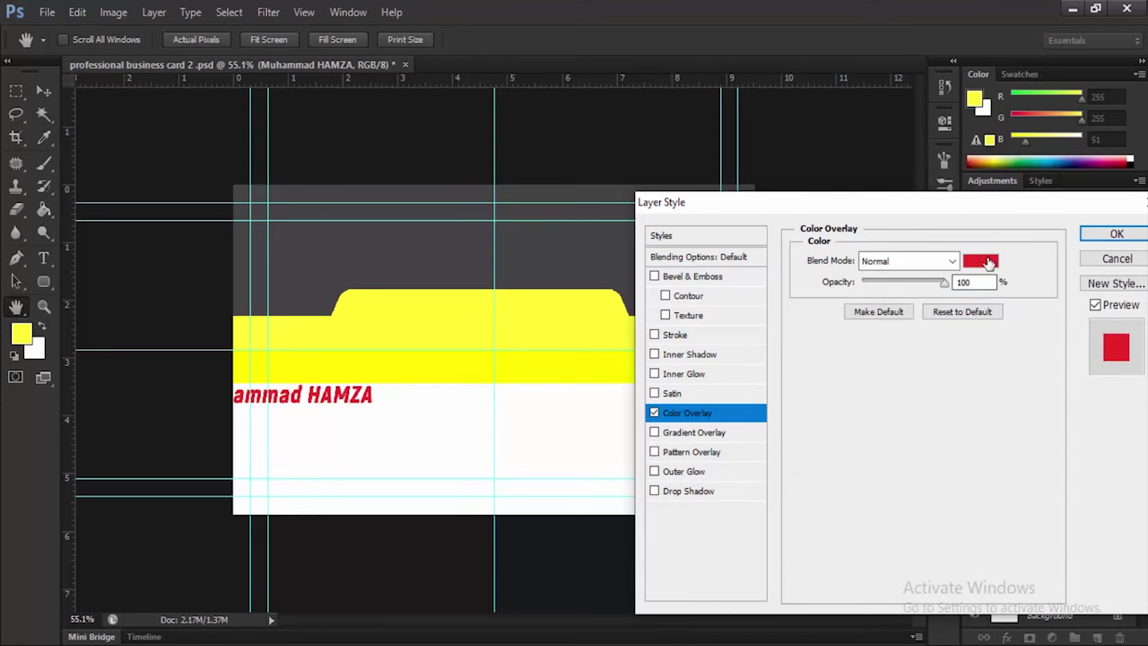
pyautogui.click(985, 260)
pyautogui.moveTo(795, 332)
pyautogui.mouseDown()
pyautogui.moveTo(784, 448)
pyautogui.moveTo(753, 464)
pyautogui.mouseUp()
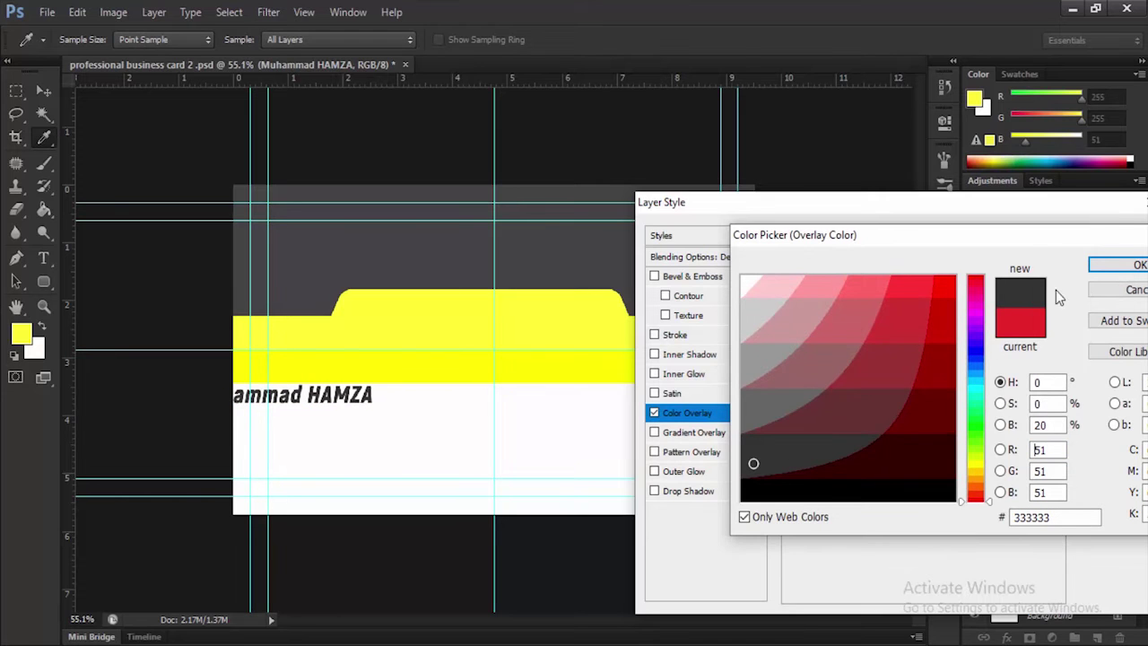
pyautogui.click(1114, 266)
pyautogui.click(1118, 234)
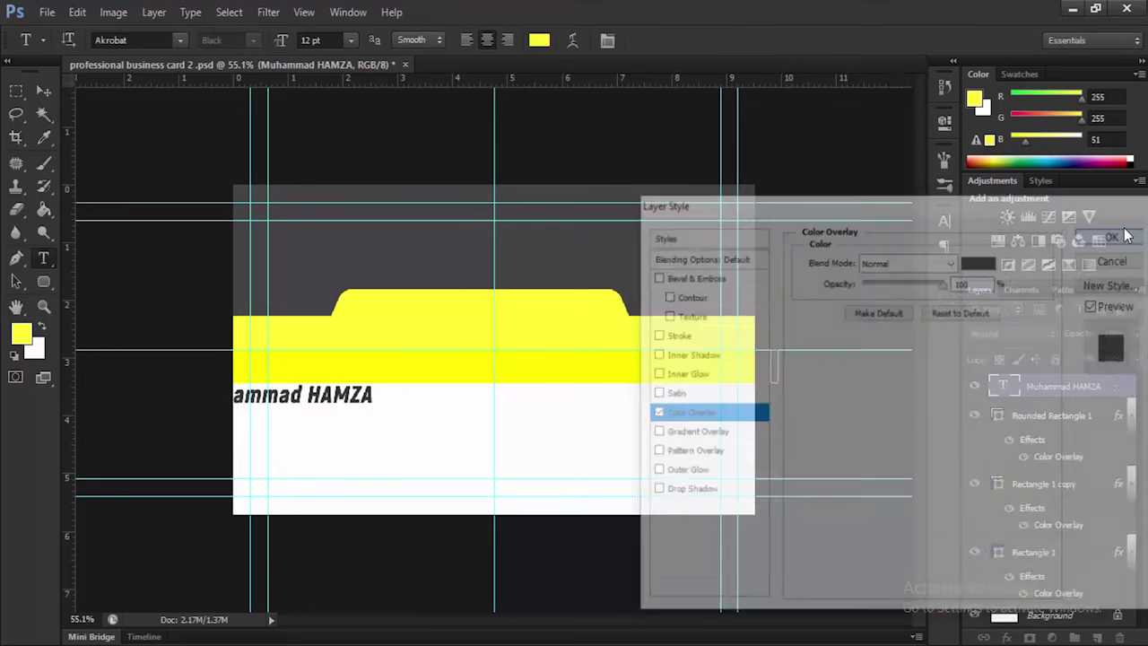
pyautogui.click(43, 91)
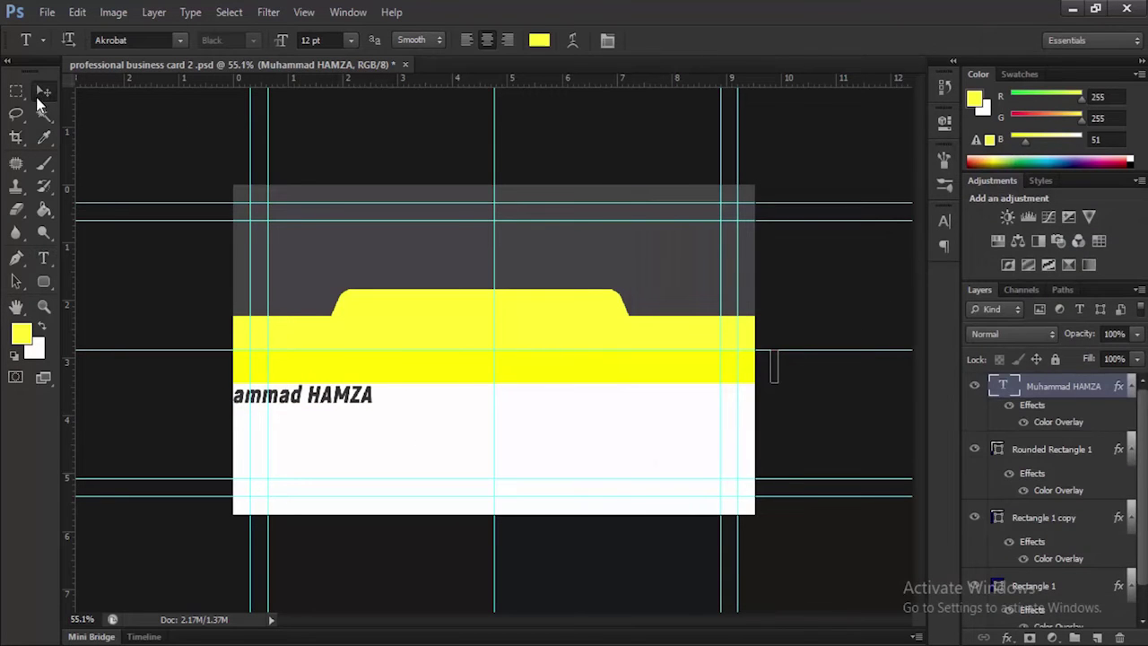
# Move the name about 1 cm right onto the white area and scale it to about 85%
pyautogui.moveTo(294, 409); pyautogui.dragTo(380, 430)
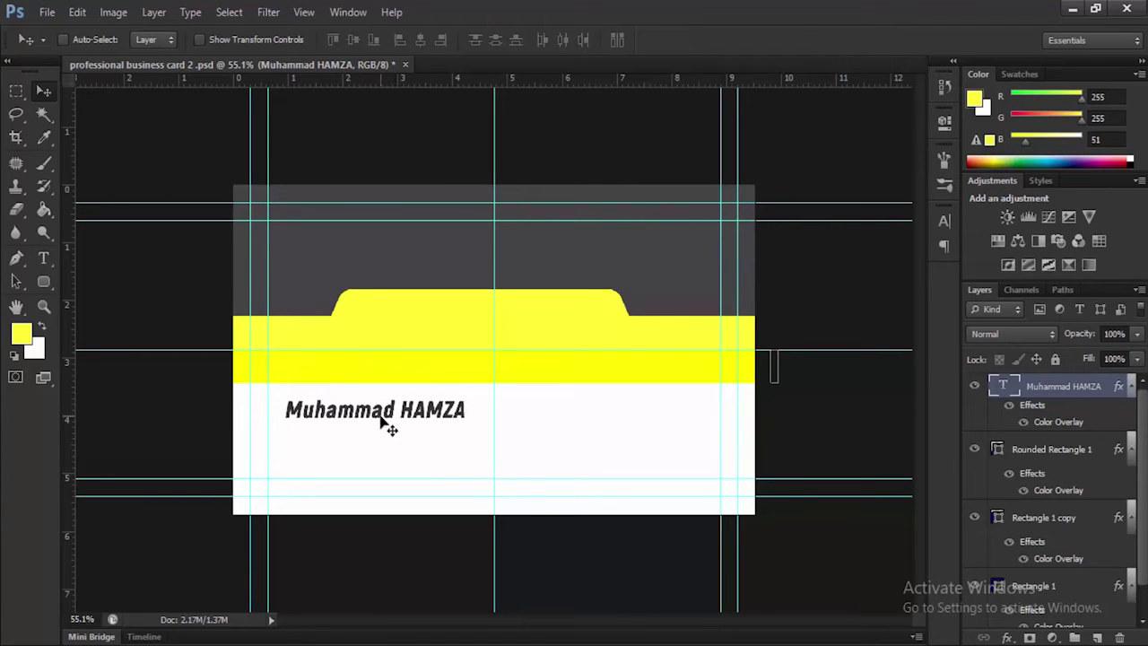
pyautogui.hotkey('ctrl', 't')
pyautogui.moveTo(459, 425); pyautogui.dragTo(388, 429)
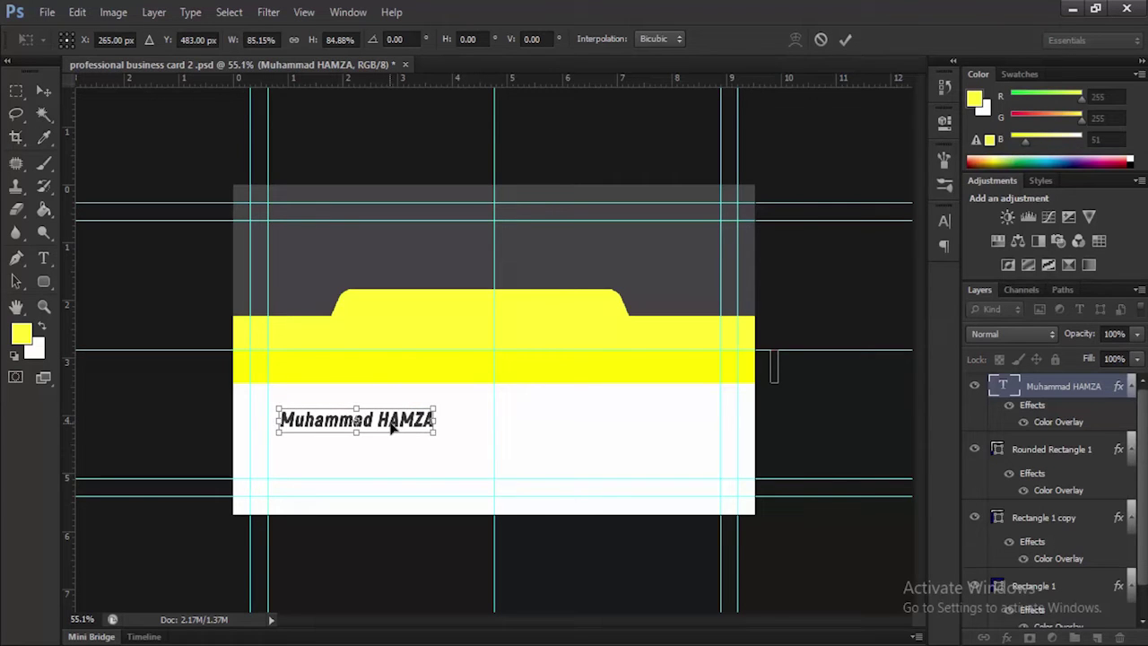
pyautogui.click(844, 40)
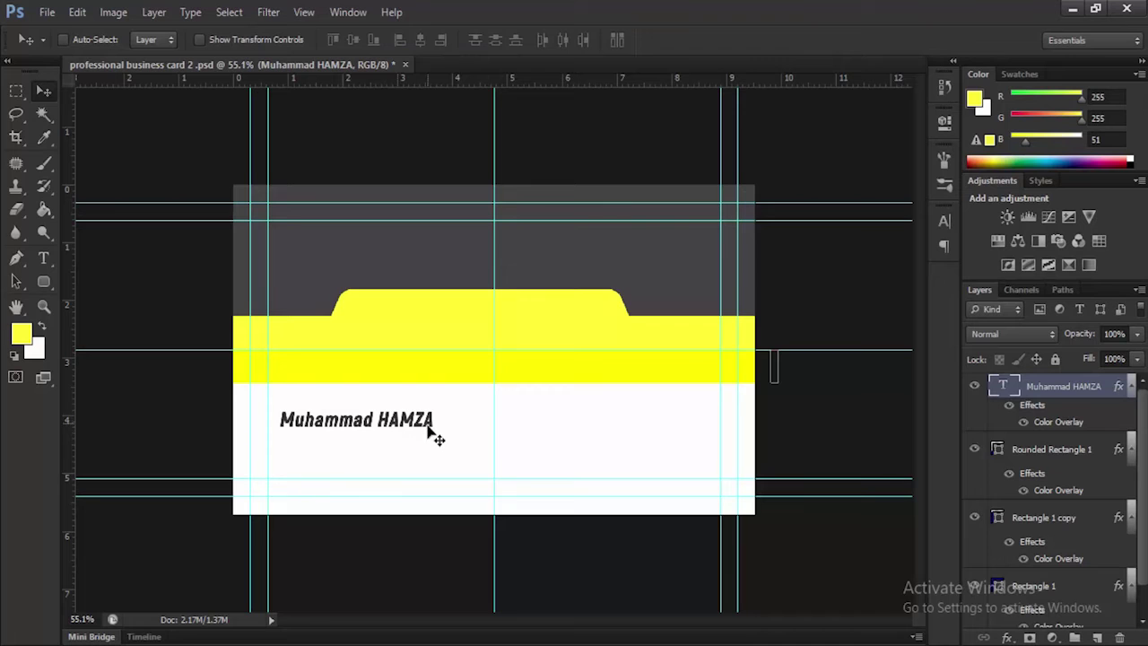
# Retype the surname in title case and shift the 'Graphic designer' text slightly left
pyautogui.click(45, 257)
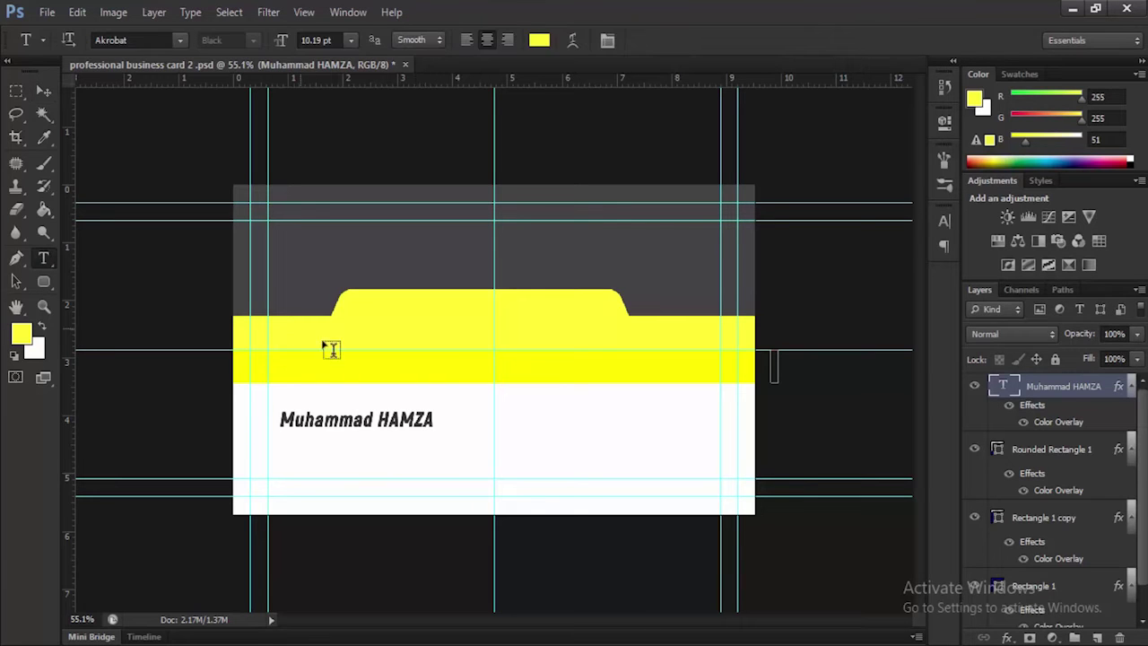
pyautogui.click(433, 419)
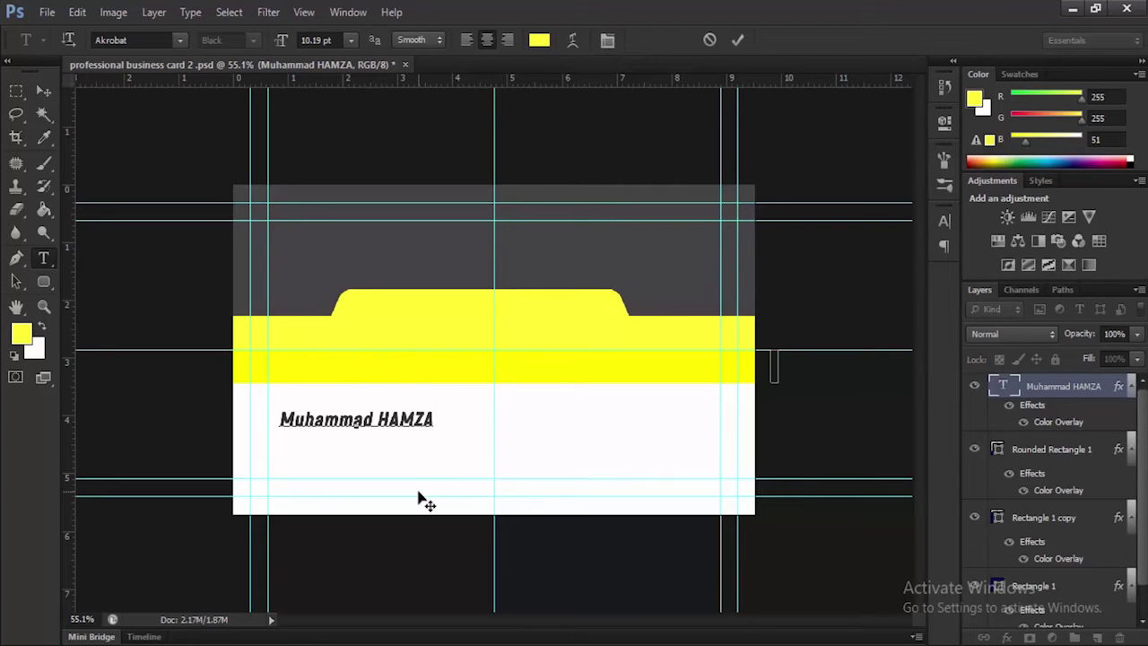
pyautogui.press('BackSpace')
pyautogui.press('BackSpace')
pyautogui.press('BackSpace')
pyautogui.press('BackSpace')
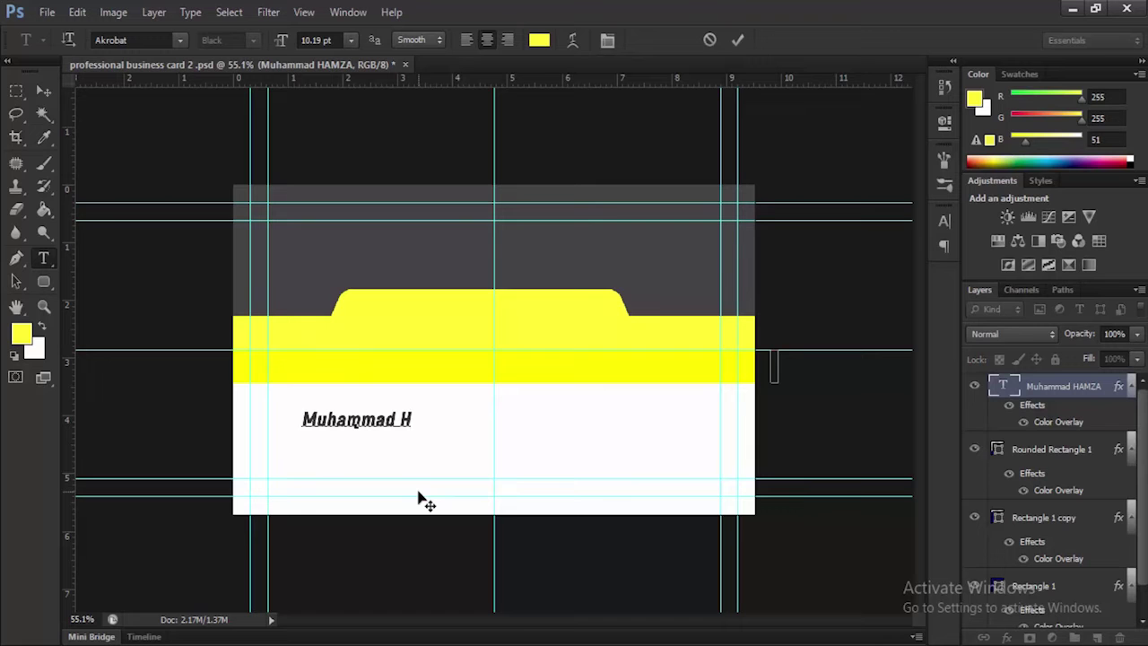
pyautogui.write('a')
pyautogui.write('mza')
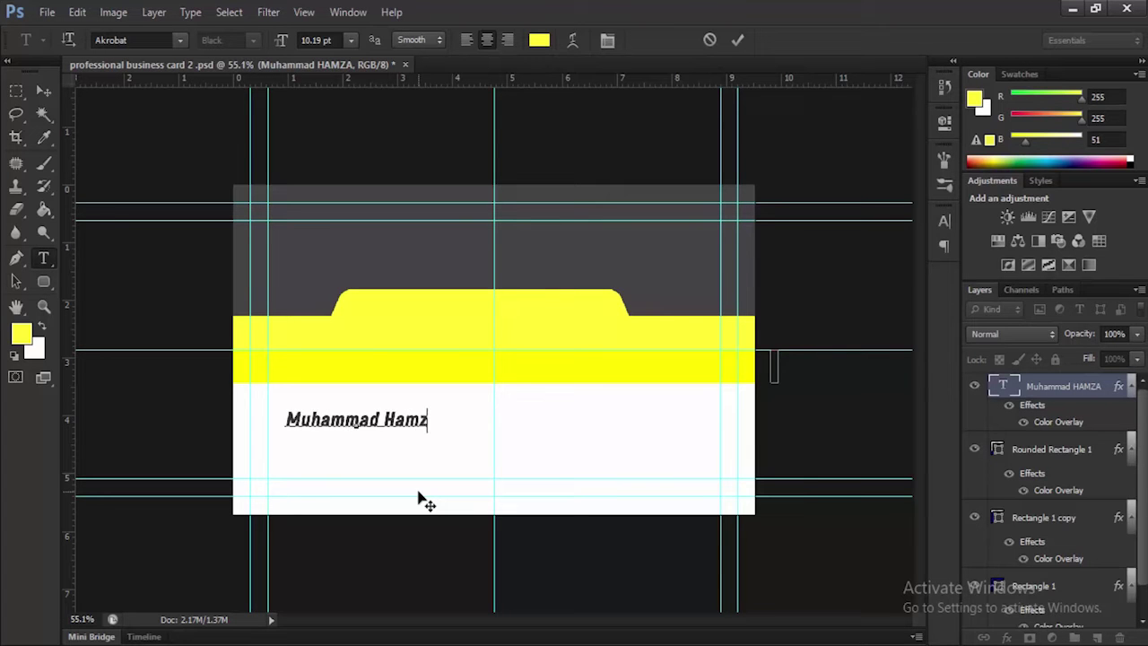
pyautogui.click(732, 41)
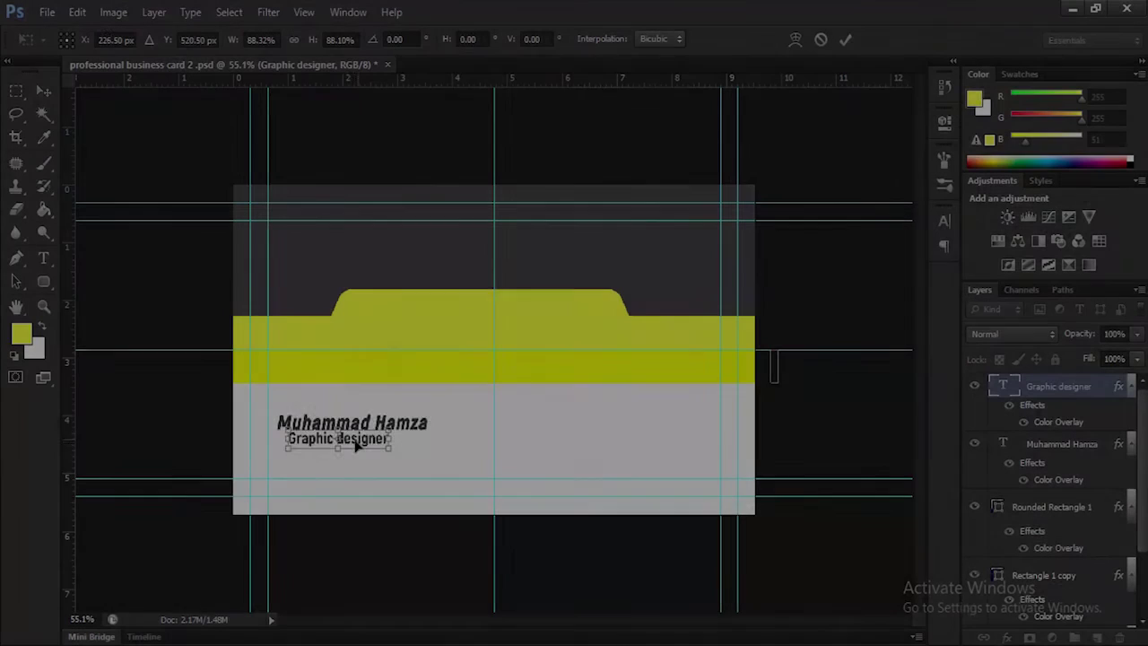
pyautogui.moveTo(356, 447); pyautogui.dragTo(353, 446)
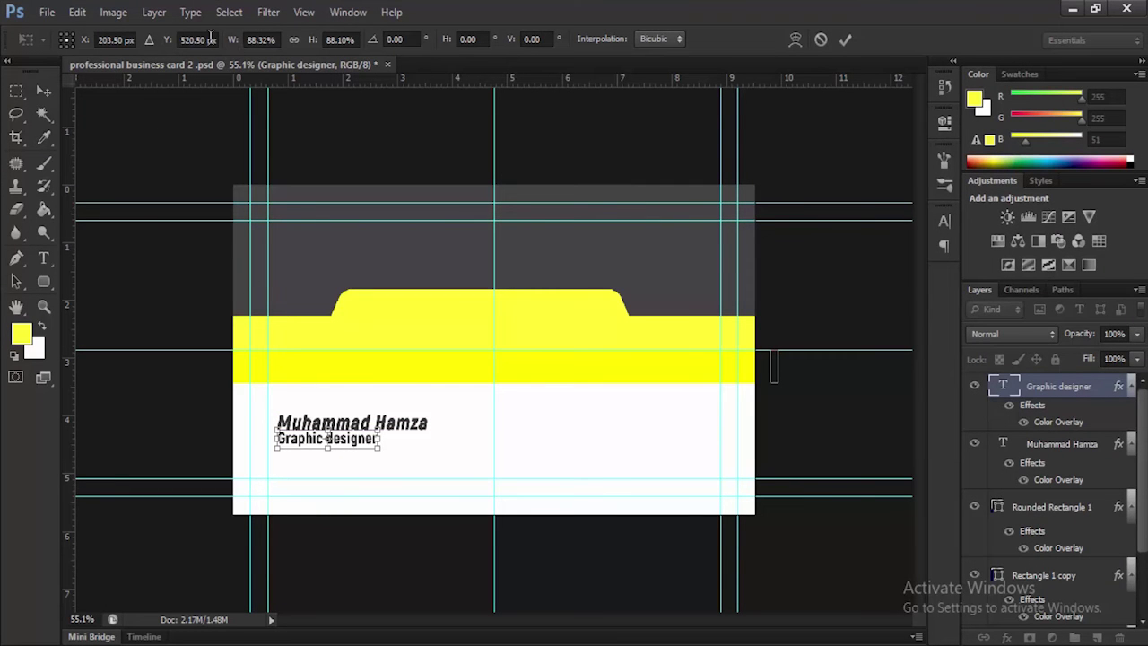
# Nudge the 'Graphic designer' title down to Y 525.5 px, just beneath the name
pyautogui.moveTo(164, 47); pyautogui.dragTo(172, 44)
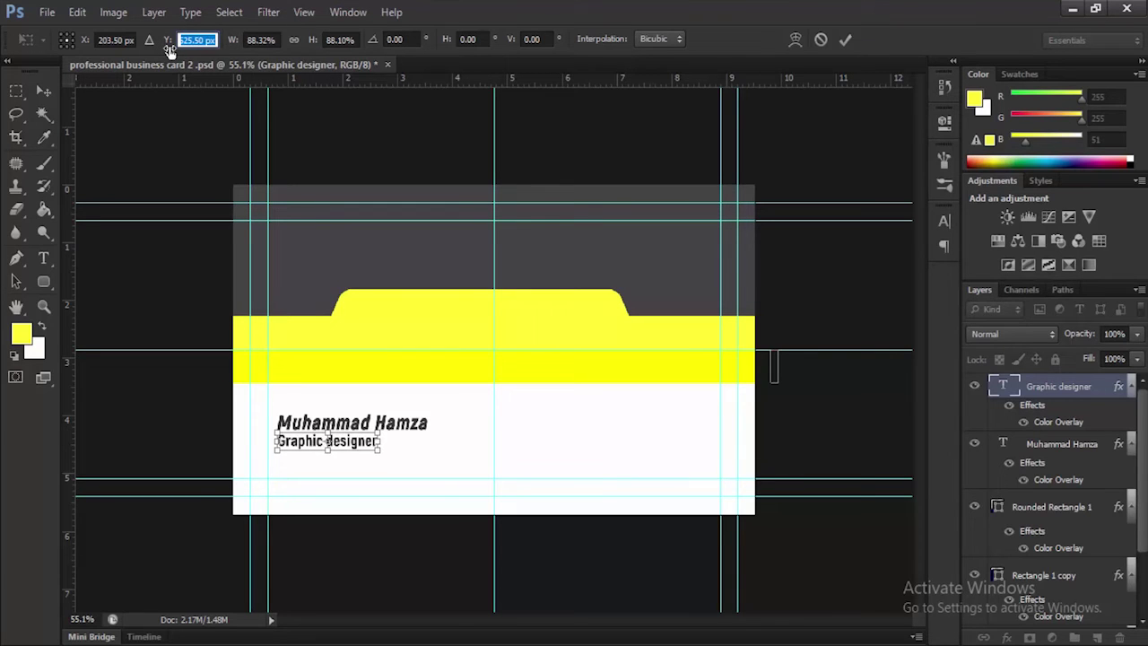
pyautogui.click(845, 41)
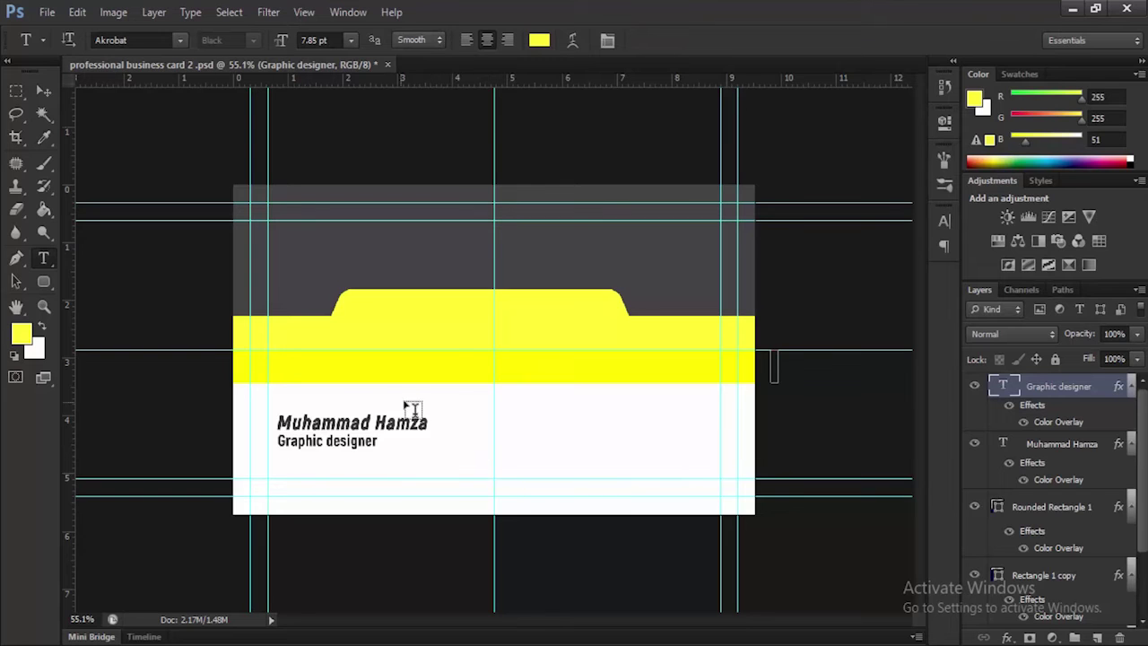
pyautogui.moveTo(49, 281); pyautogui.dragTo(104, 282)
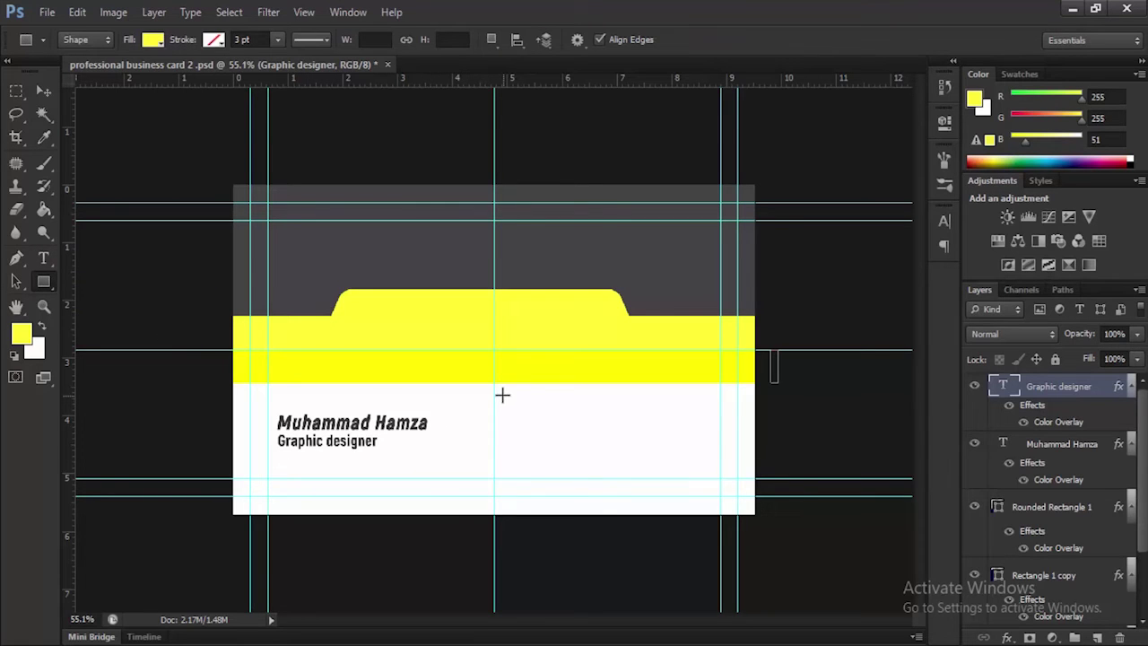
# Draw a 52×51 px yellow square below the band and Alt-drag two copies beneath it
pyautogui.moveTo(501, 396); pyautogui.dragTo(524, 416)
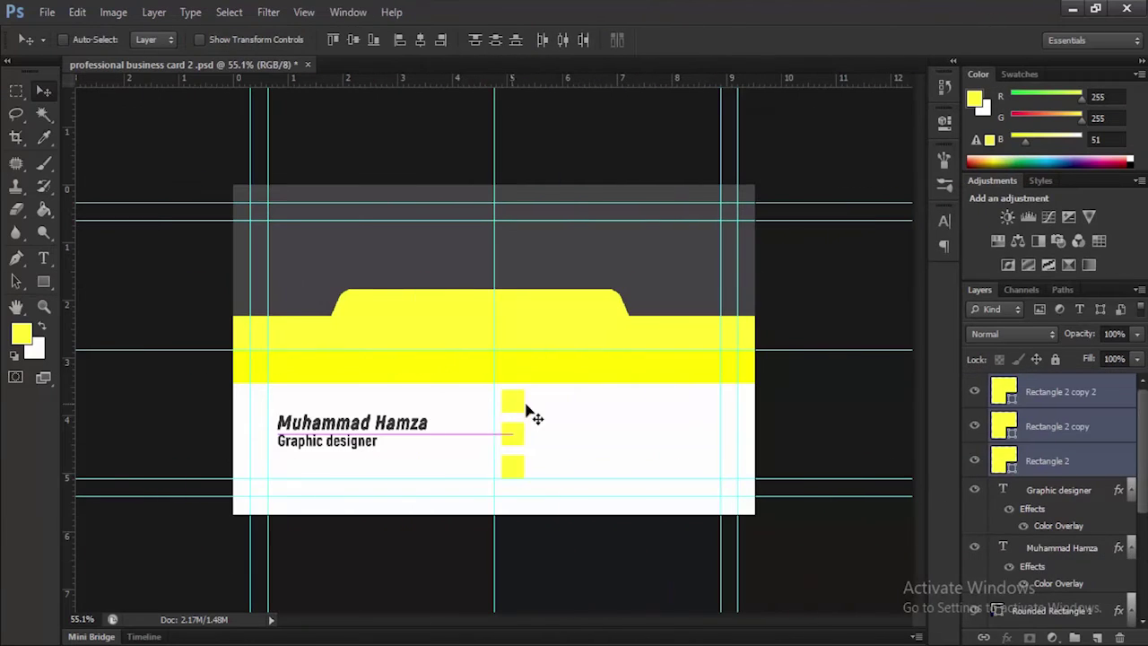
pyautogui.moveTo(530, 410); pyautogui.dragTo(530, 410)
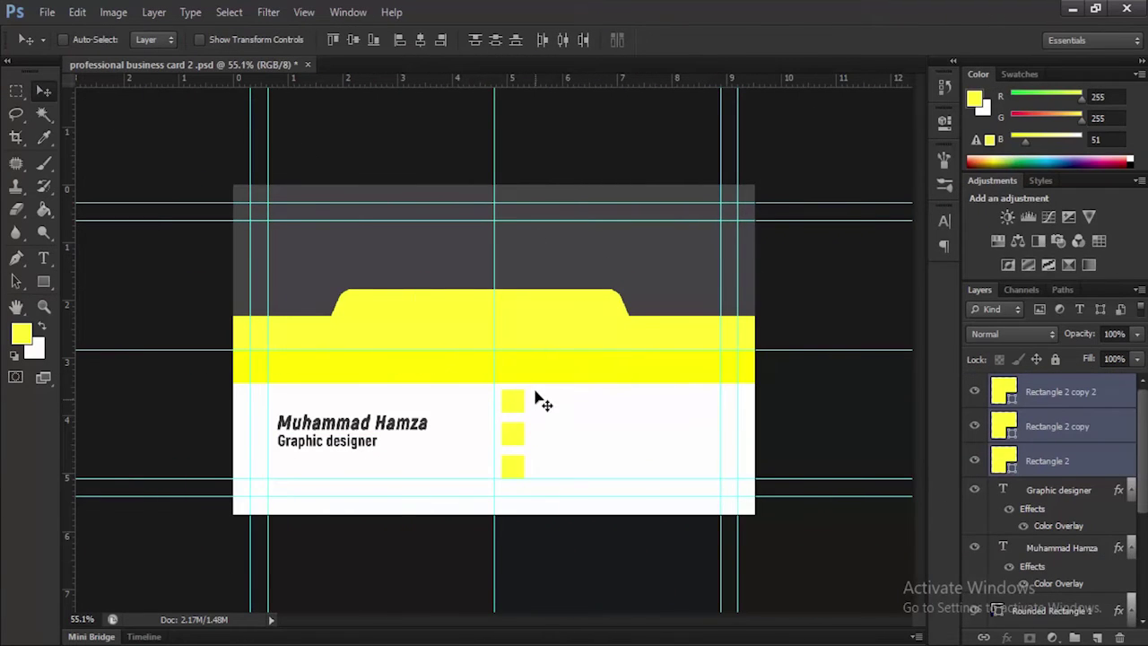
# Type the phone number as yellow text and move it beside the top yellow square
pyautogui.click(45, 259)
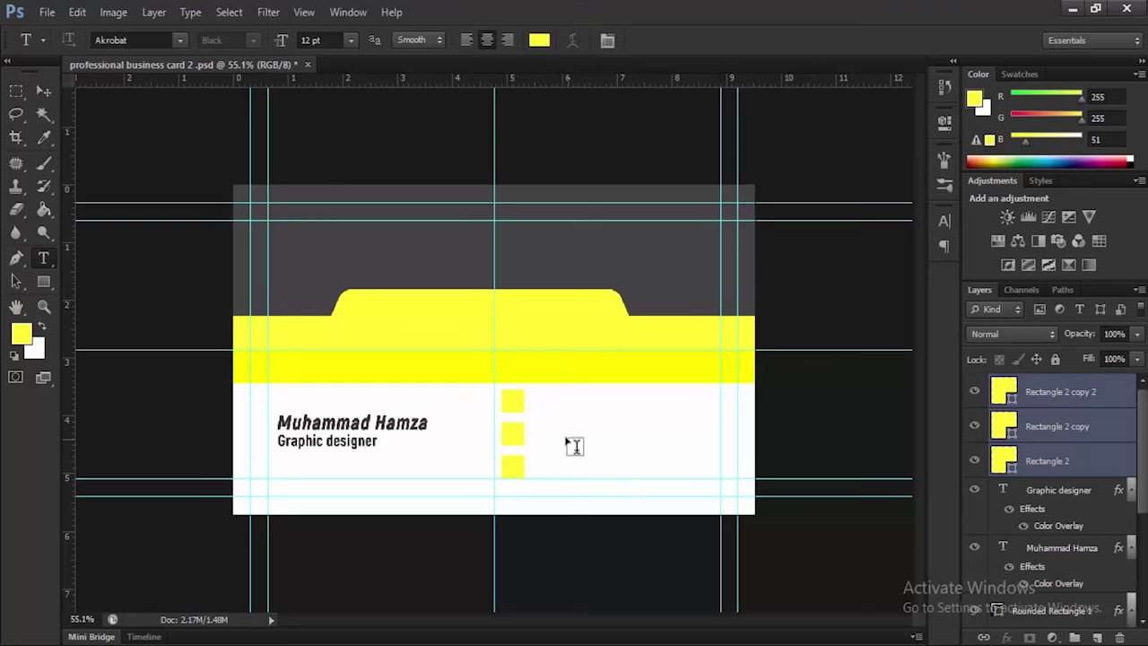
pyautogui.scroll(3, 574, 441)
pyautogui.moveTo(609, 417); pyautogui.dragTo(521, 233)
pyautogui.scroll(1, 455, 260)
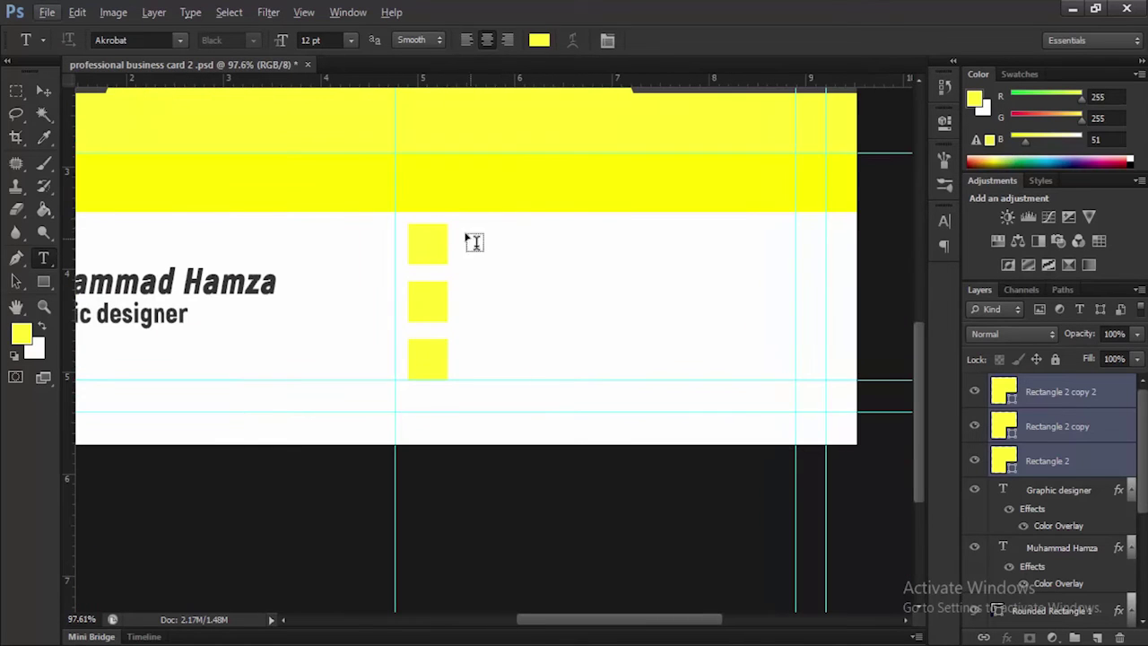
pyautogui.click(471, 245)
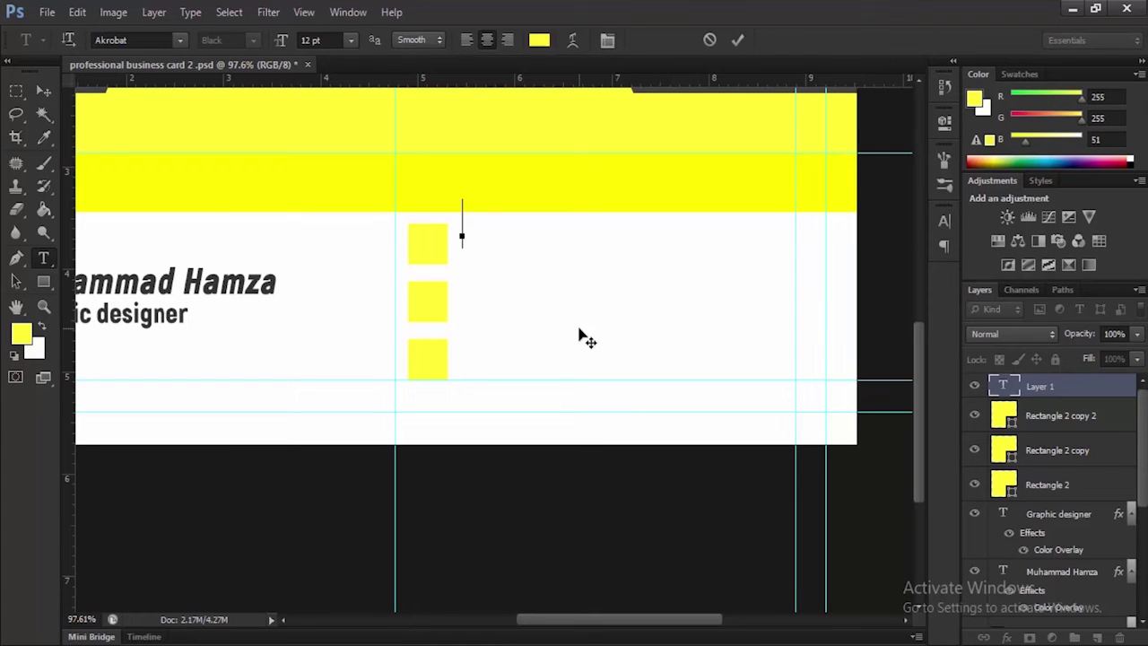
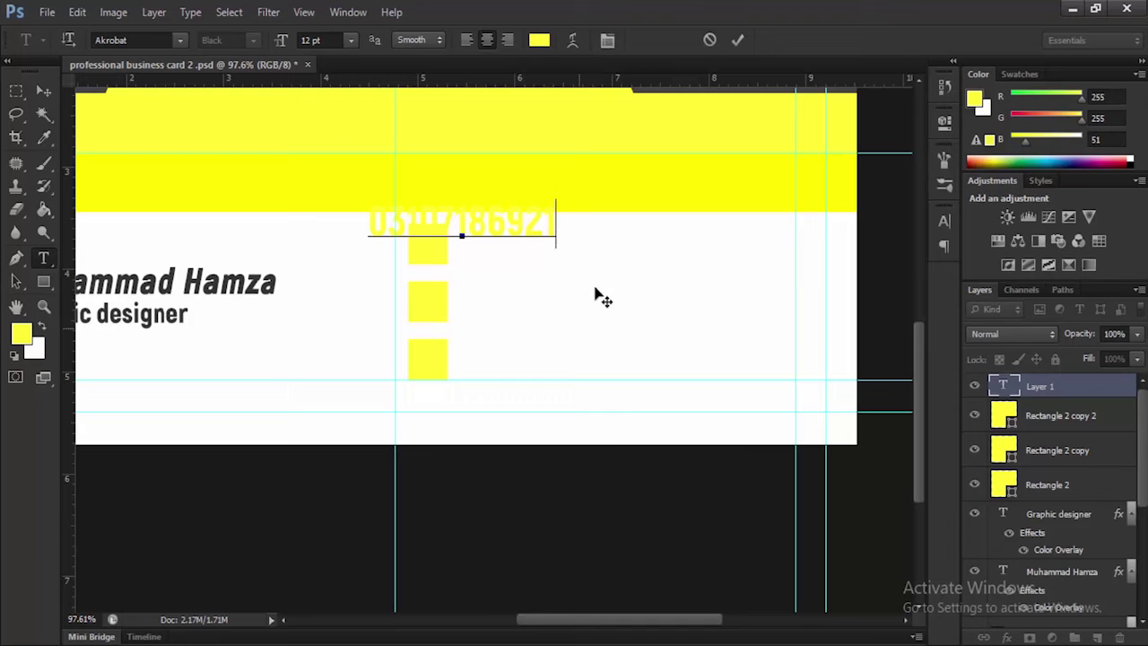
pyautogui.click(736, 40)
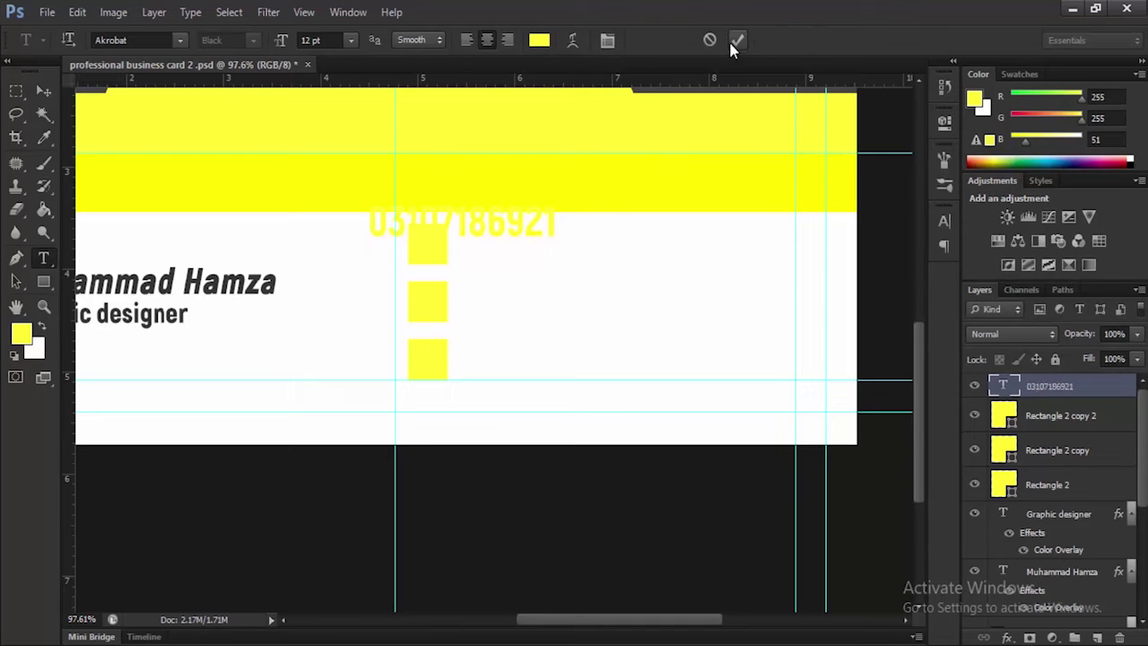
pyautogui.click(40, 88)
pyautogui.moveTo(506, 231); pyautogui.dragTo(607, 249)
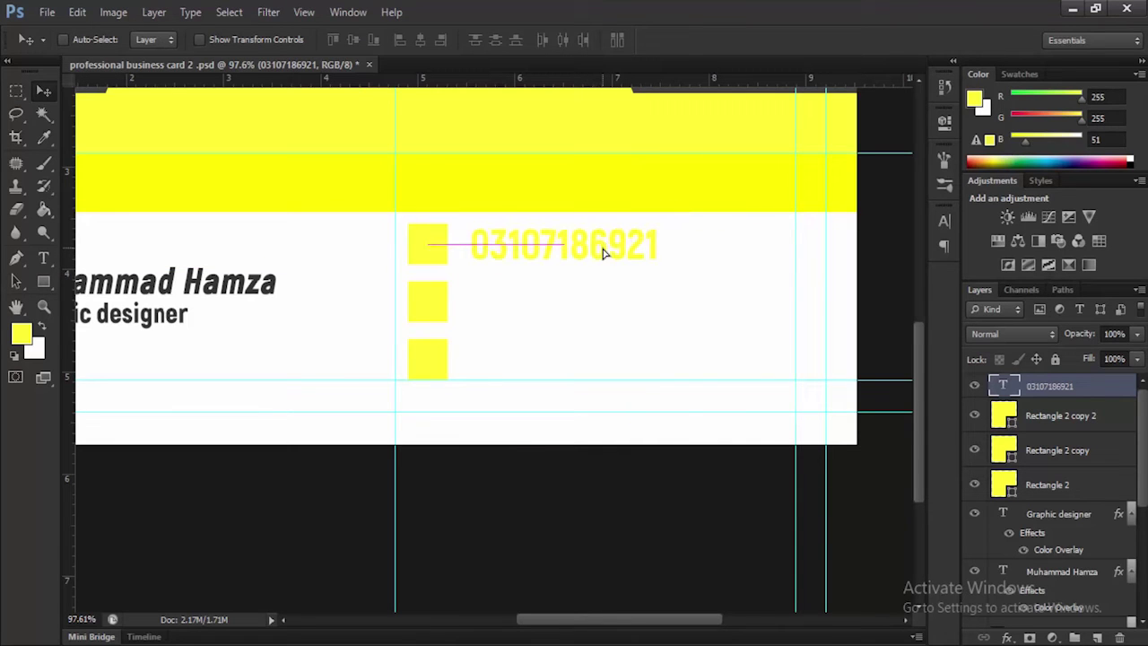
# Try italic, leading, kerning, superscript and subscript options on the phone number in the Character panel
pyautogui.click(951, 223)
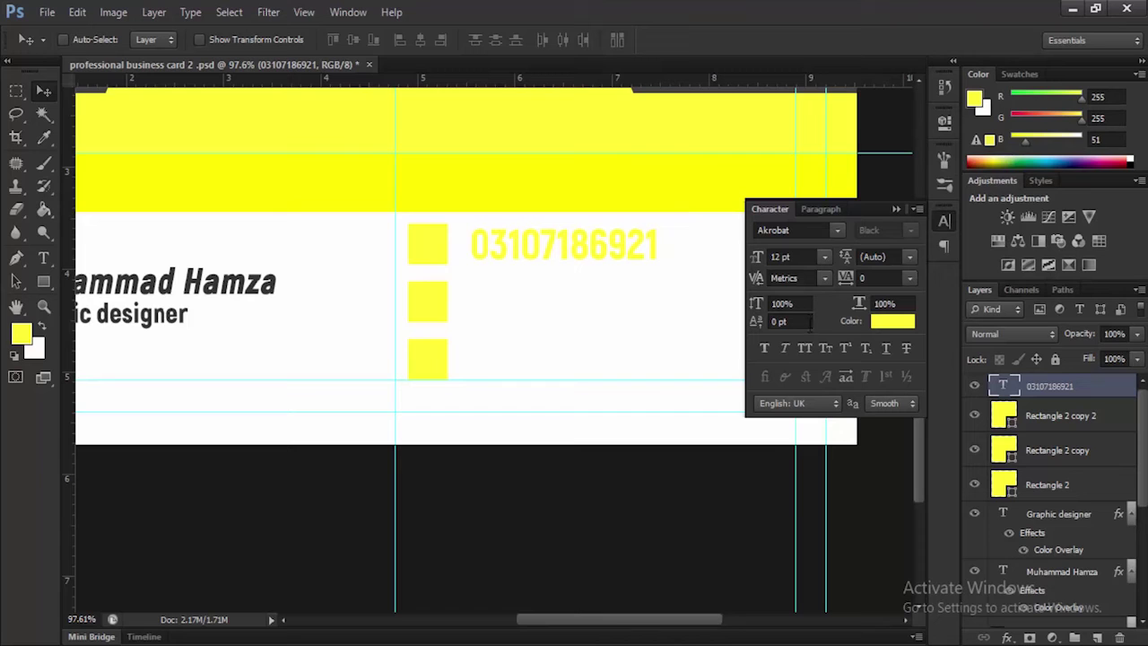
pyautogui.click(785, 350)
pyautogui.click(786, 350)
pyautogui.click(910, 258)
pyautogui.click(912, 265)
pyautogui.click(823, 278)
pyautogui.click(822, 284)
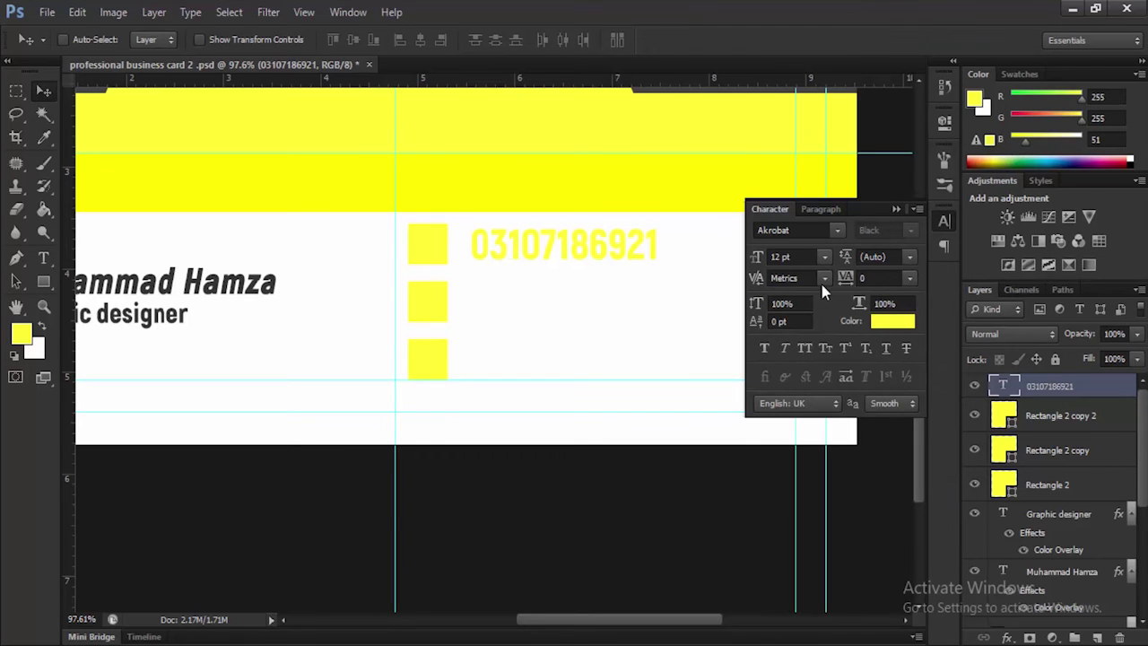
pyautogui.click(846, 349)
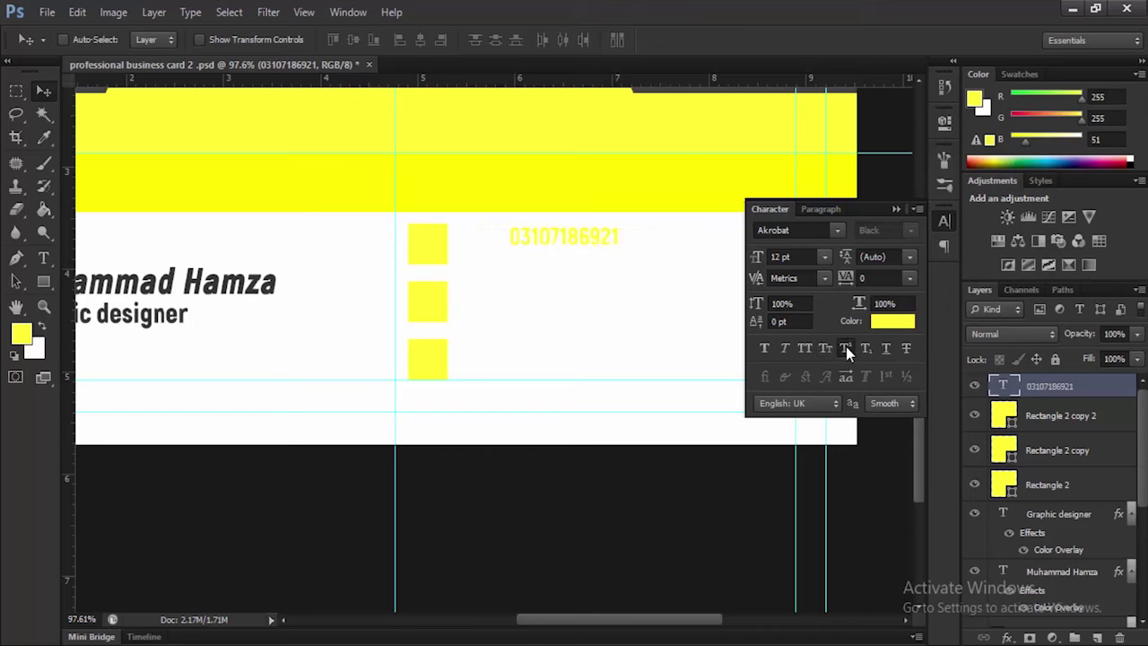
pyautogui.click(846, 349)
pyautogui.click(845, 349)
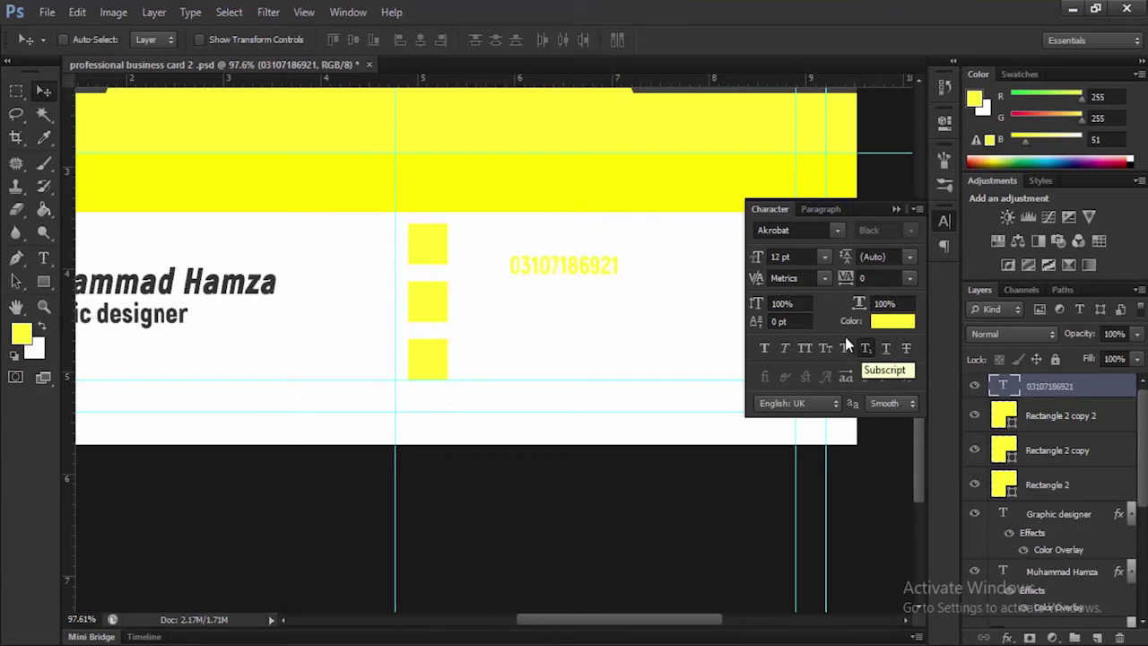
pyautogui.click(863, 348)
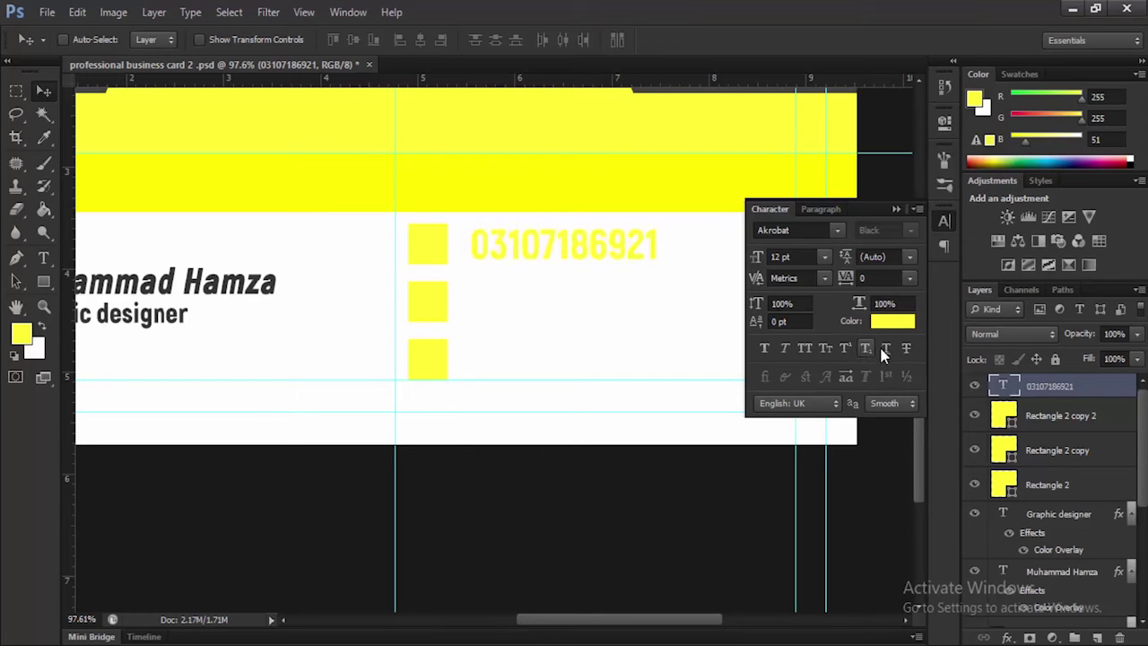
pyautogui.click(895, 209)
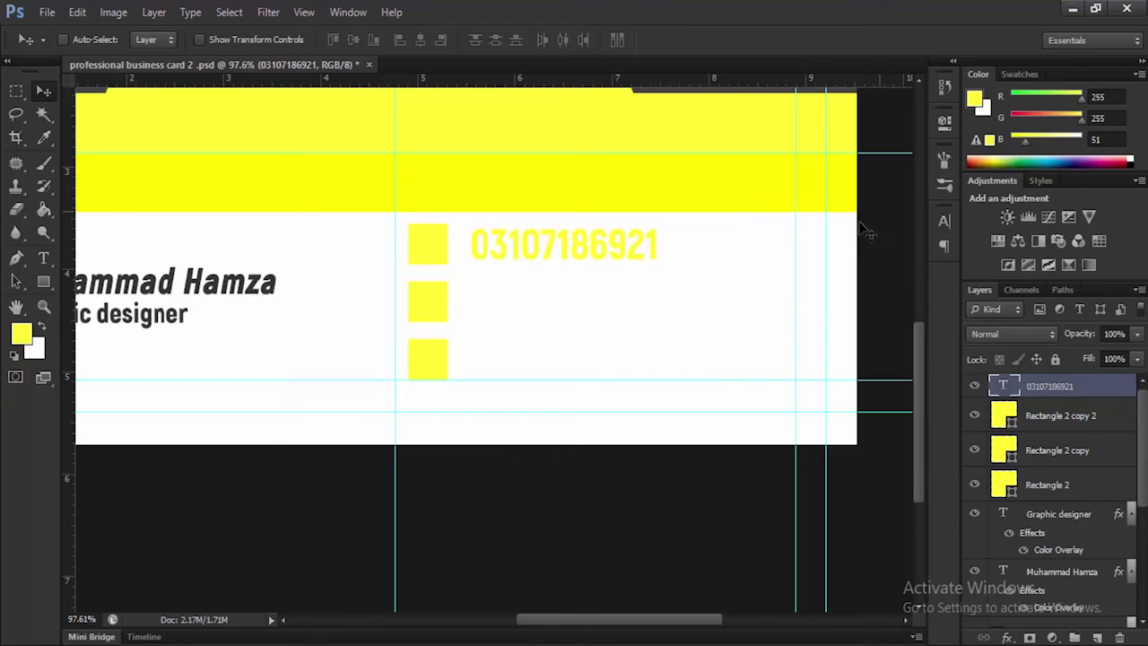
# Scale the phone number text down to about 83% with Free Transform
pyautogui.hotkey('ctrl', 't')
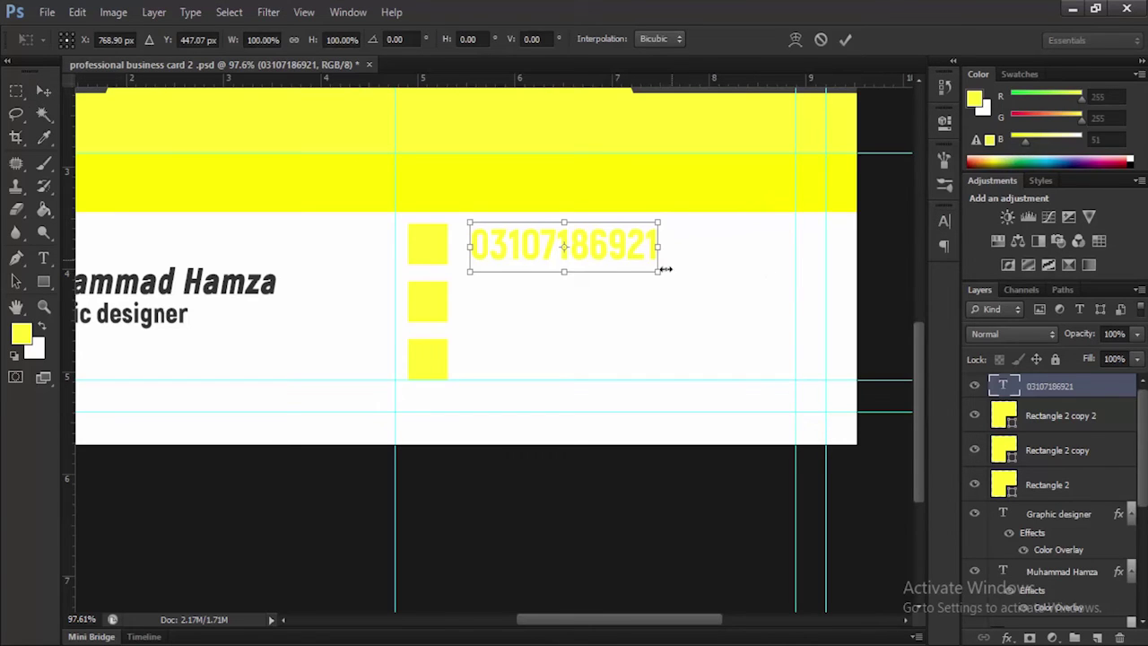
pyautogui.moveTo(659, 279); pyautogui.dragTo(597, 247)
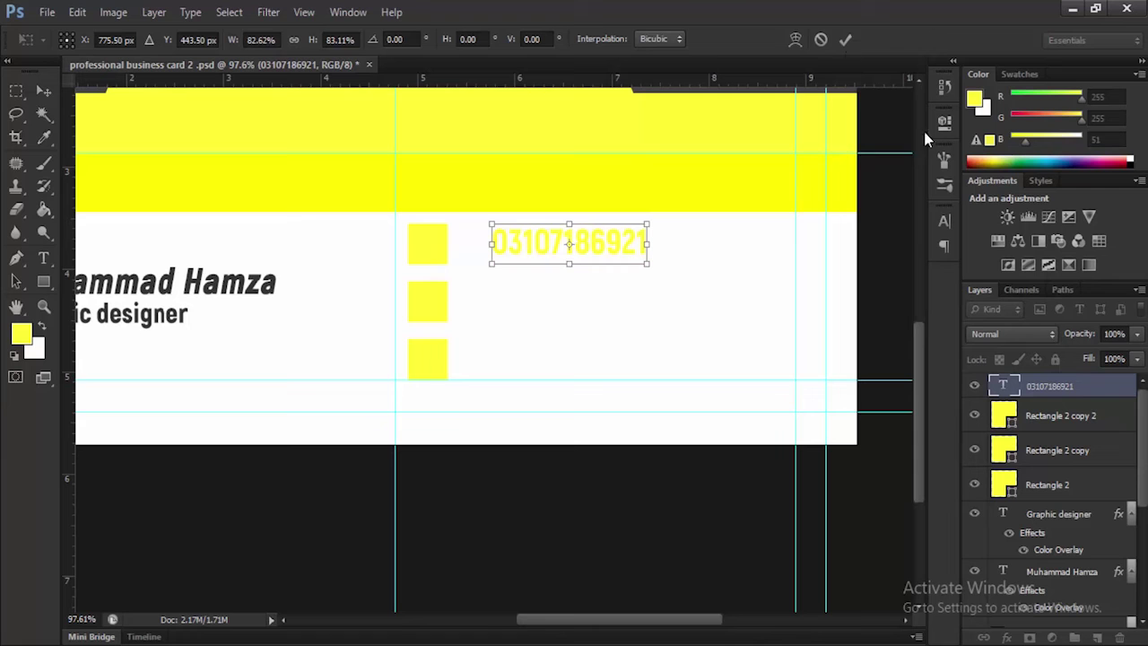
pyautogui.click(845, 40)
# Add a dark grey #333333 Color Overlay to the phone number, sampled from the name text
pyautogui.rightClick(1066, 386)
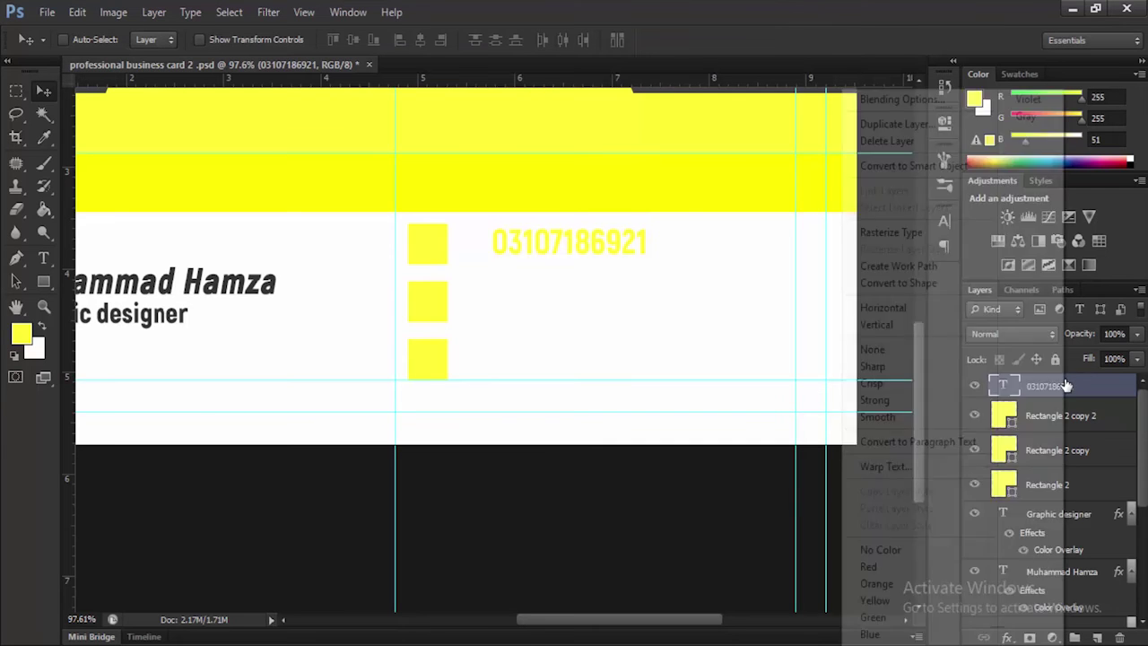
pyautogui.click(896, 100)
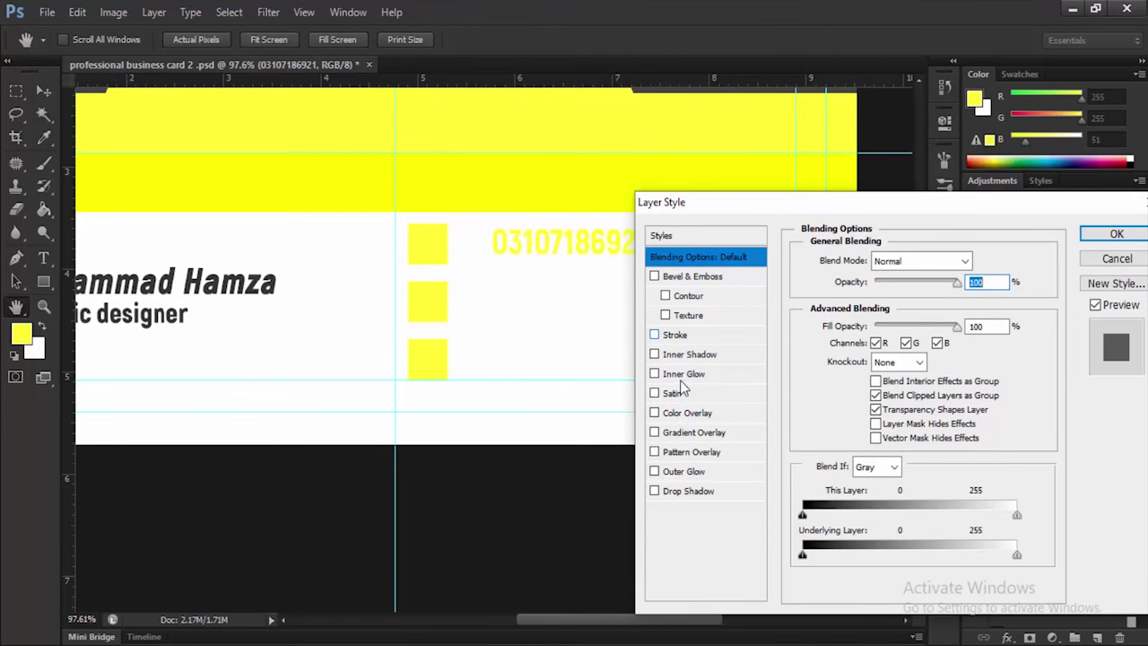
pyautogui.click(695, 415)
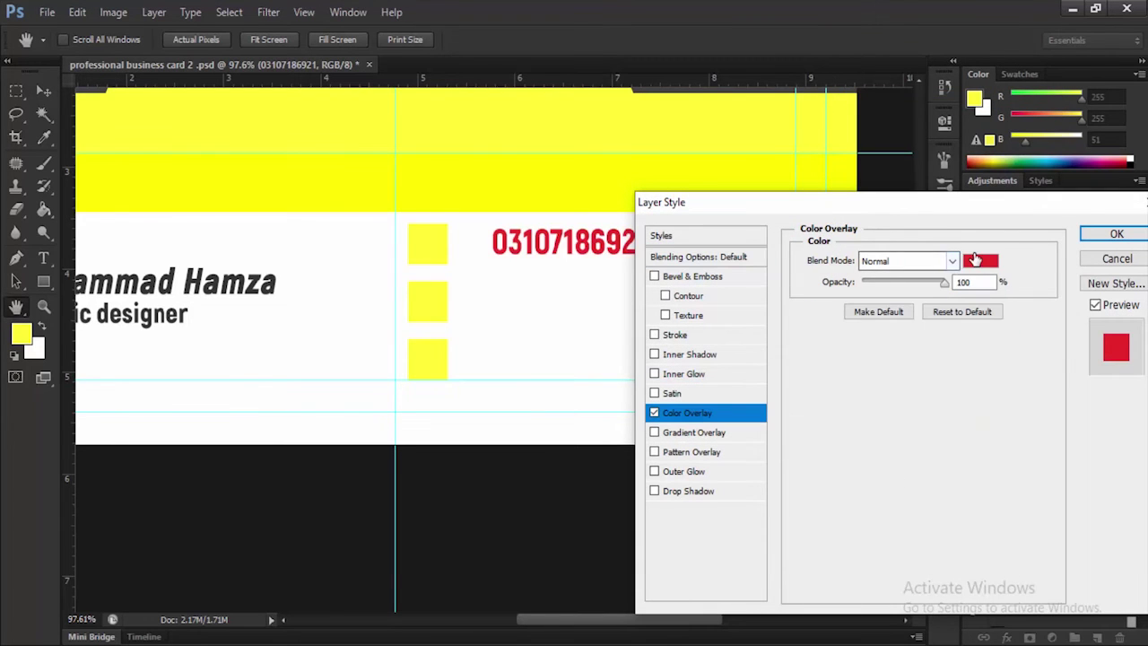
pyautogui.click(979, 260)
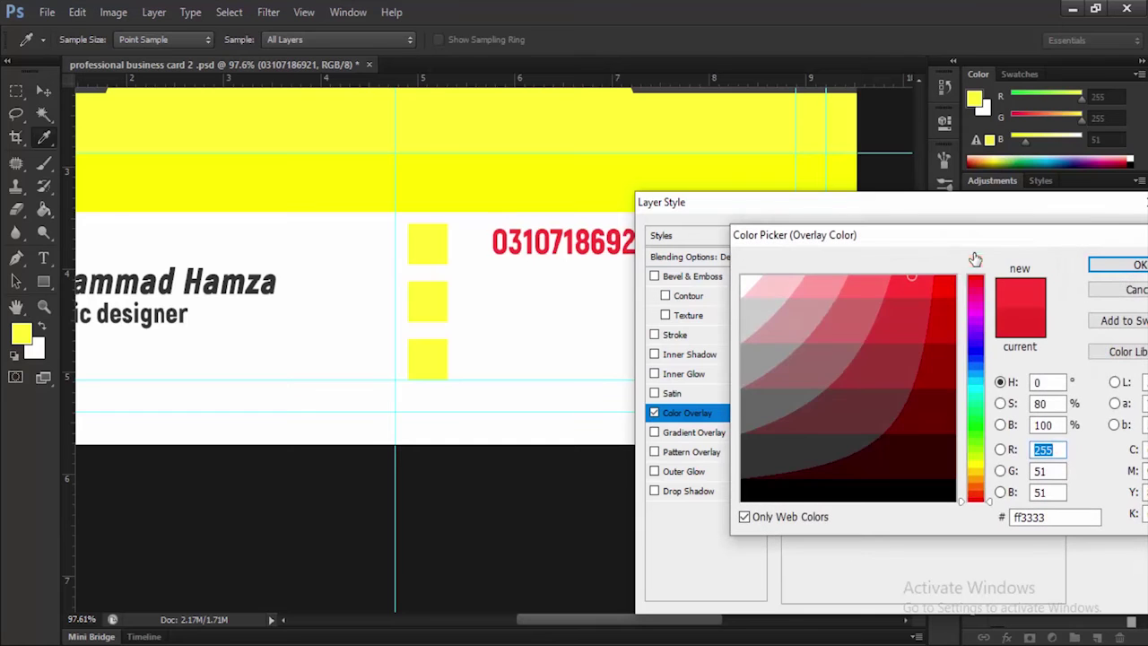
pyautogui.click(273, 285)
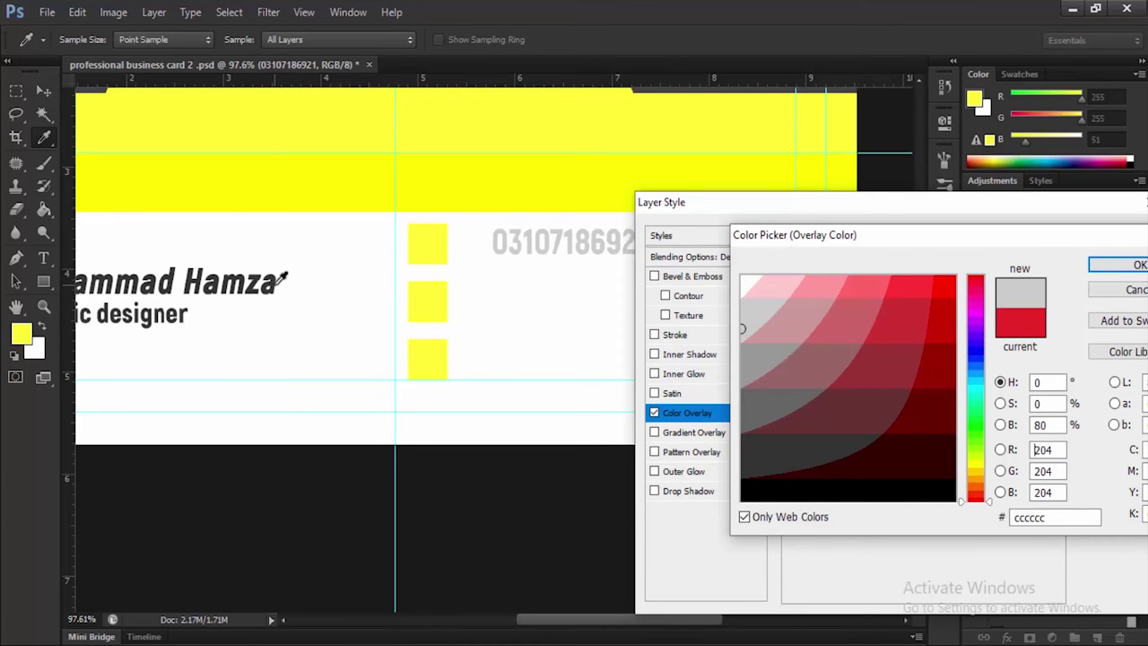
pyautogui.click(275, 284)
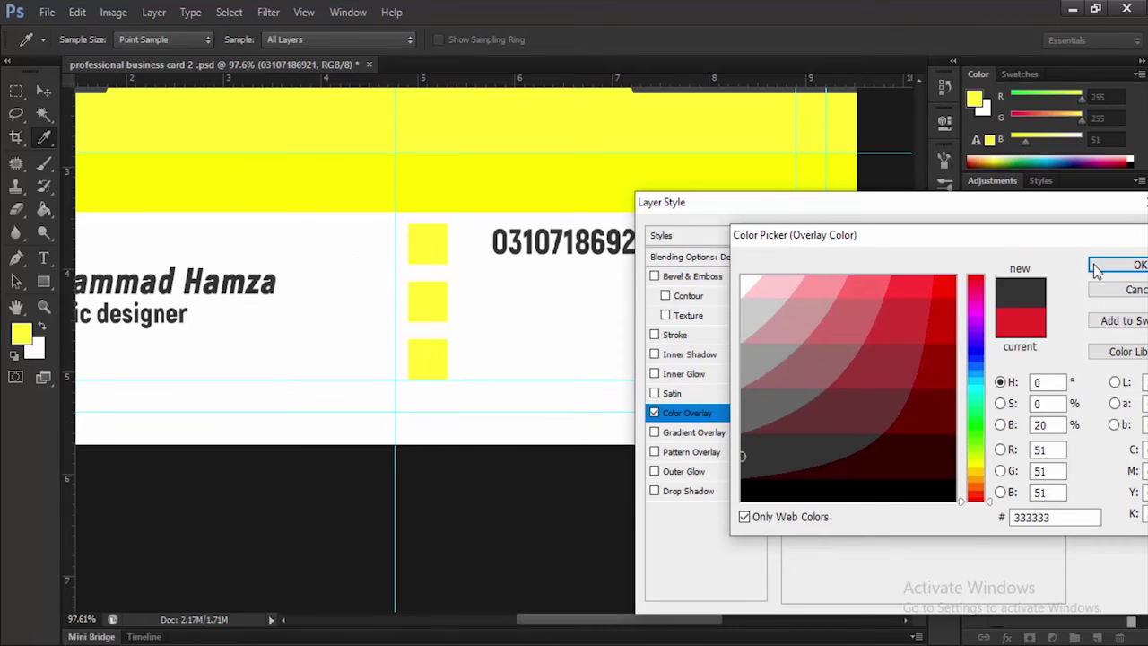
pyautogui.click(1096, 265)
pyautogui.click(1112, 235)
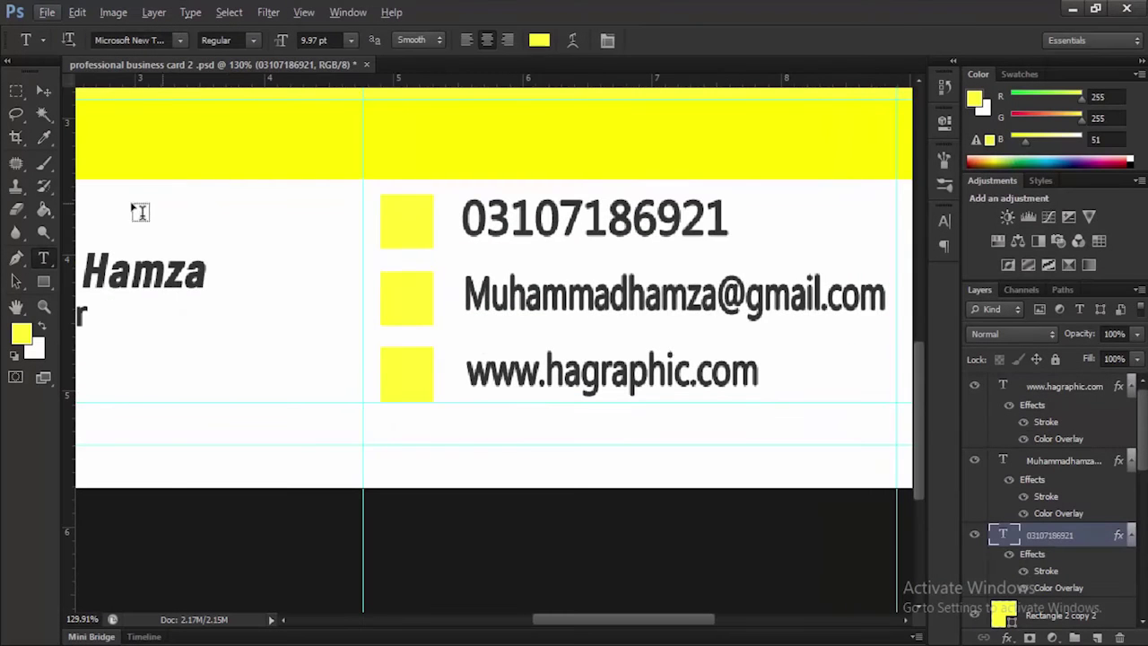
# Pick the globe shape in the Custom Shape Tool's shape picker
pyautogui.click(43, 282)
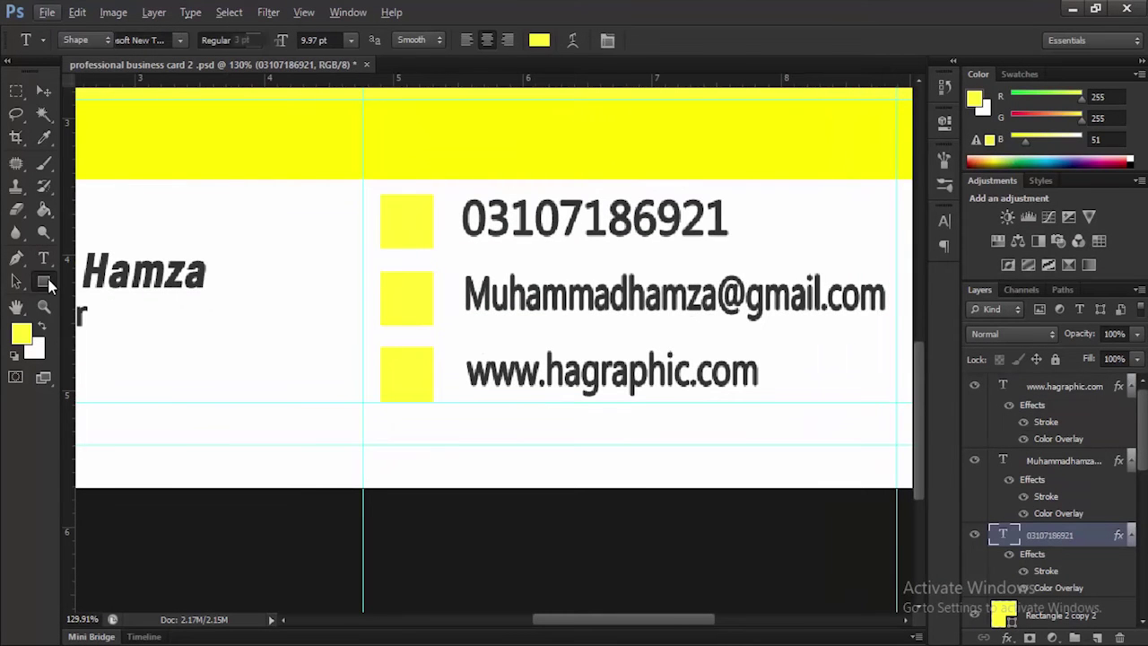
pyautogui.click(151, 362)
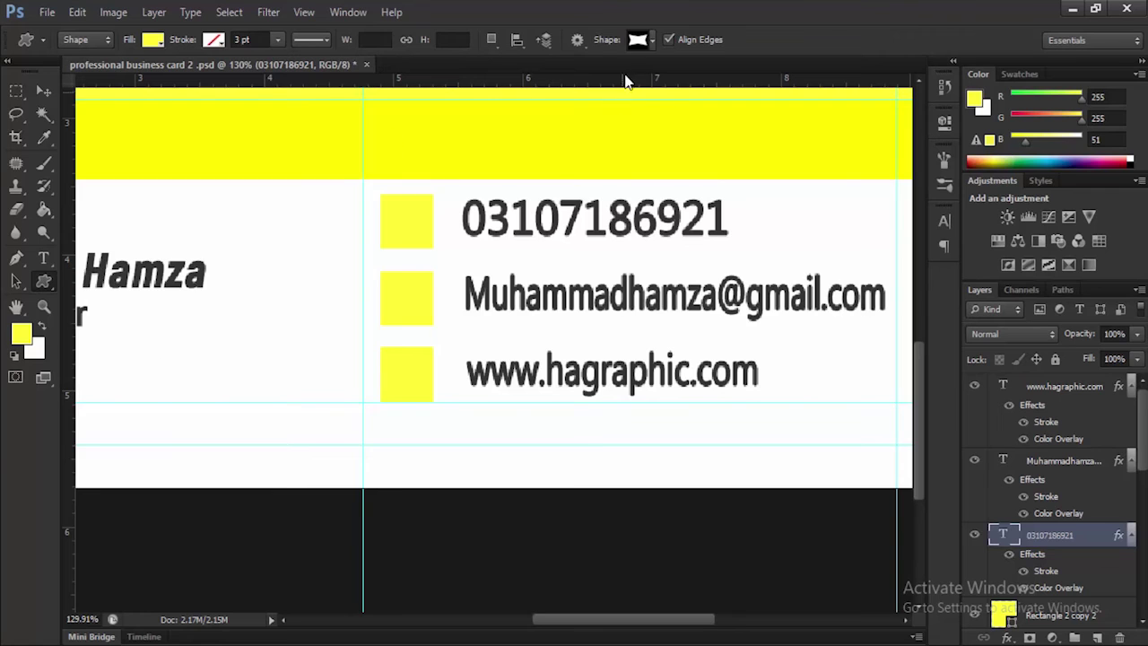
pyautogui.click(652, 40)
pyautogui.scroll(-8, 652, 106)
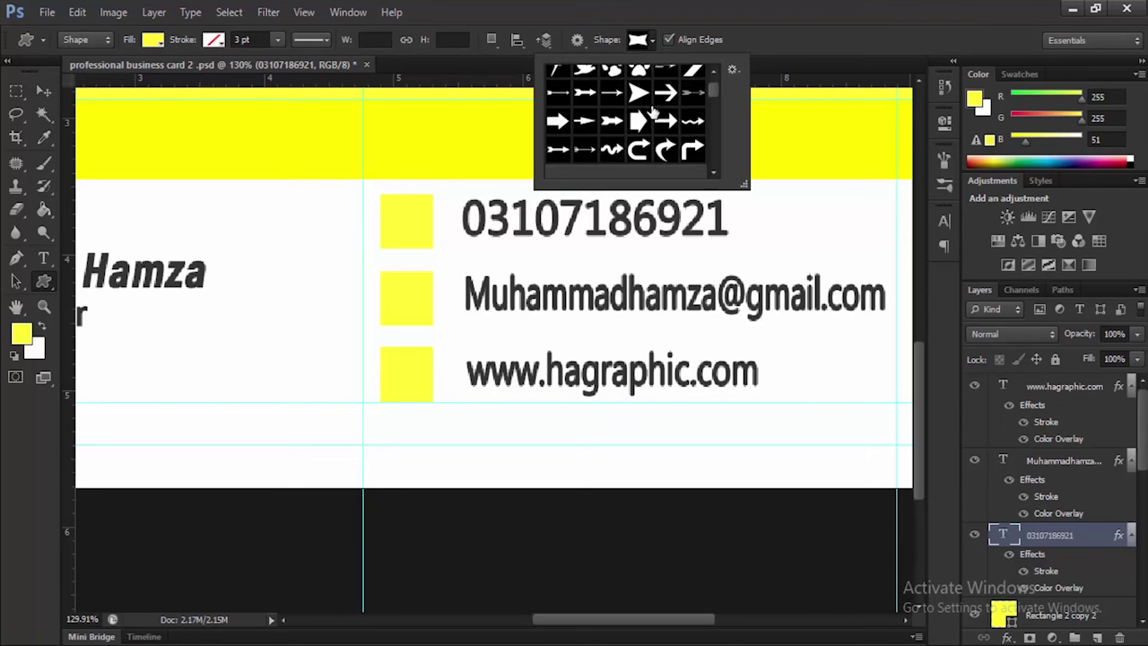
pyautogui.scroll(-10, 655, 109)
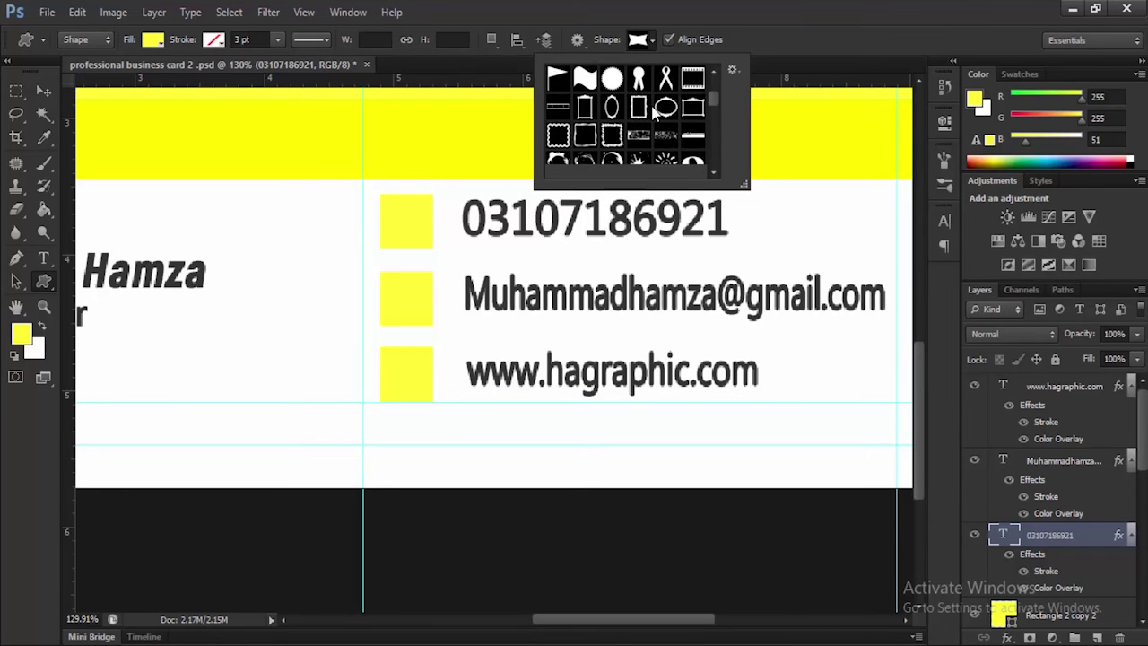
pyautogui.scroll(-10, 655, 109)
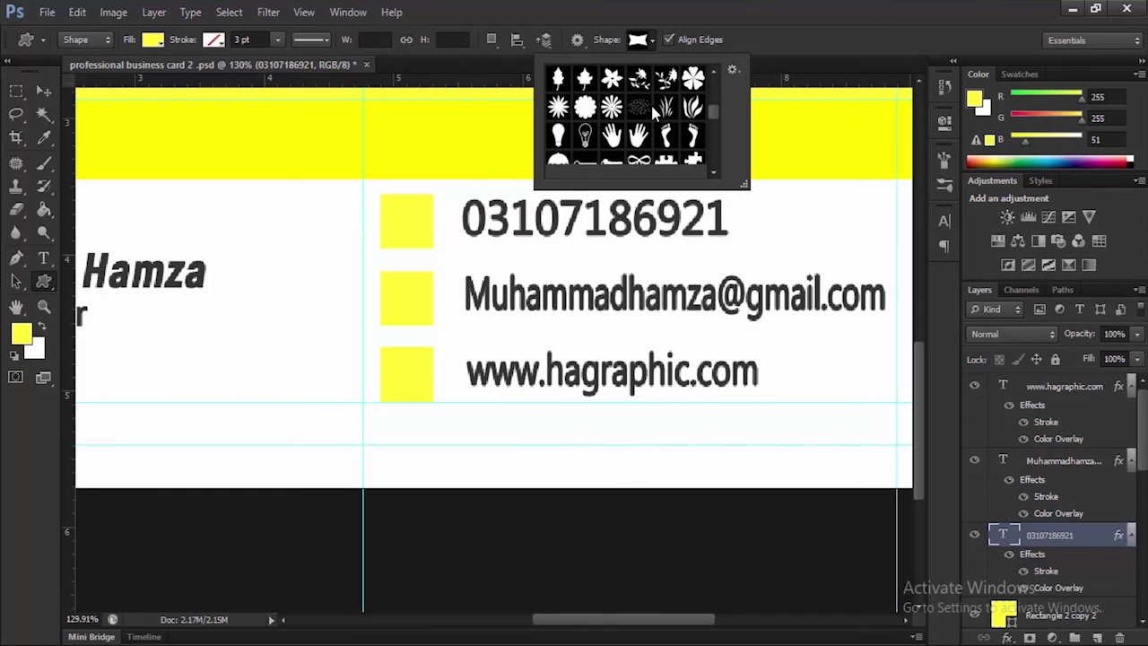
pyautogui.scroll(-10, 656, 109)
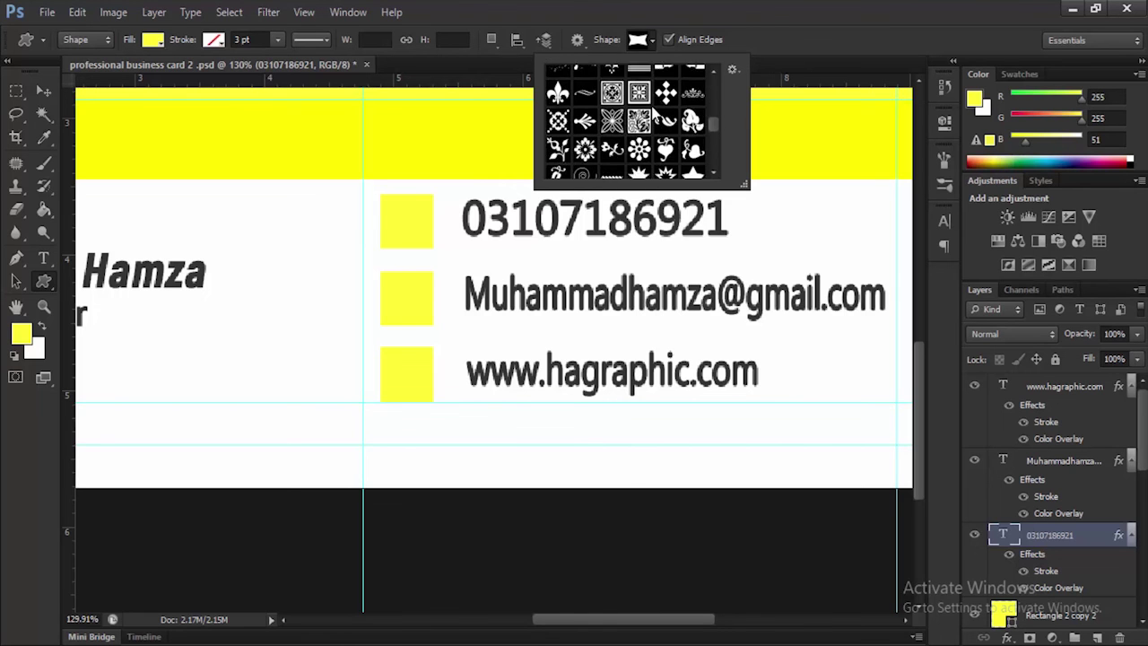
pyautogui.scroll(-8, 652, 109)
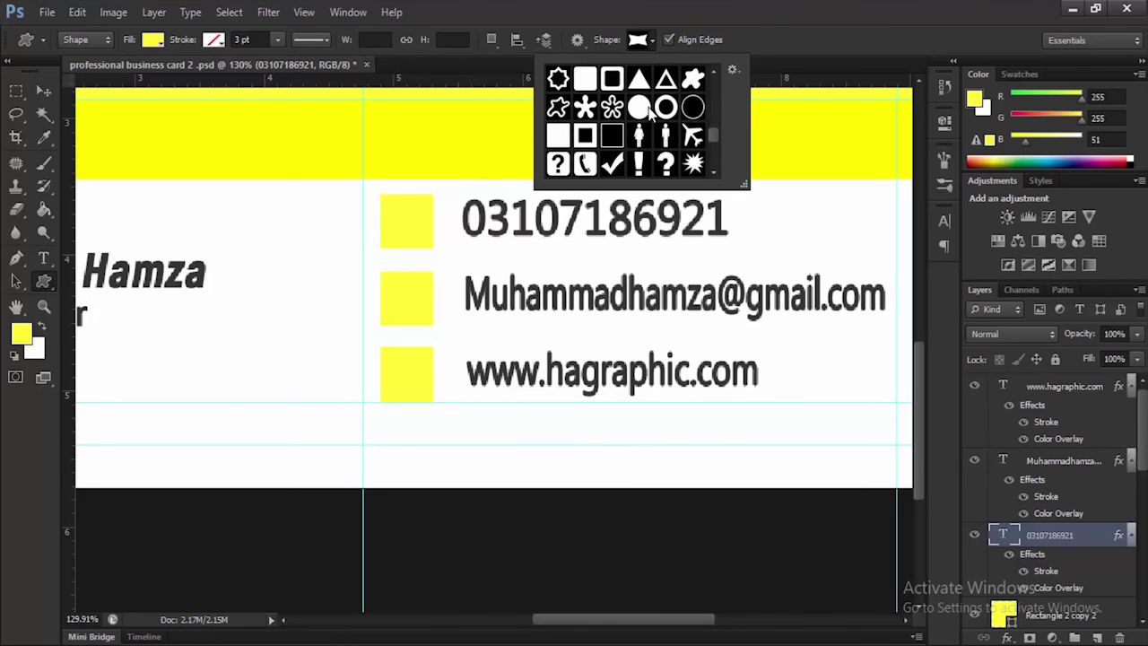
pyautogui.scroll(-1, 647, 109)
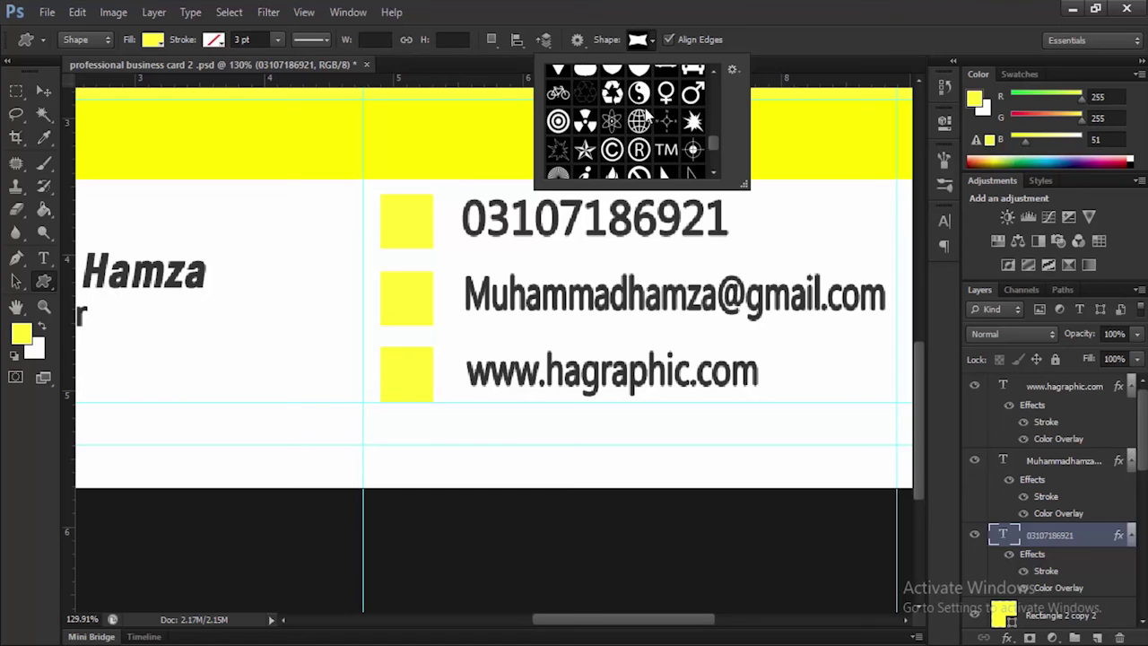
pyautogui.click(639, 122)
pyautogui.click(745, 47)
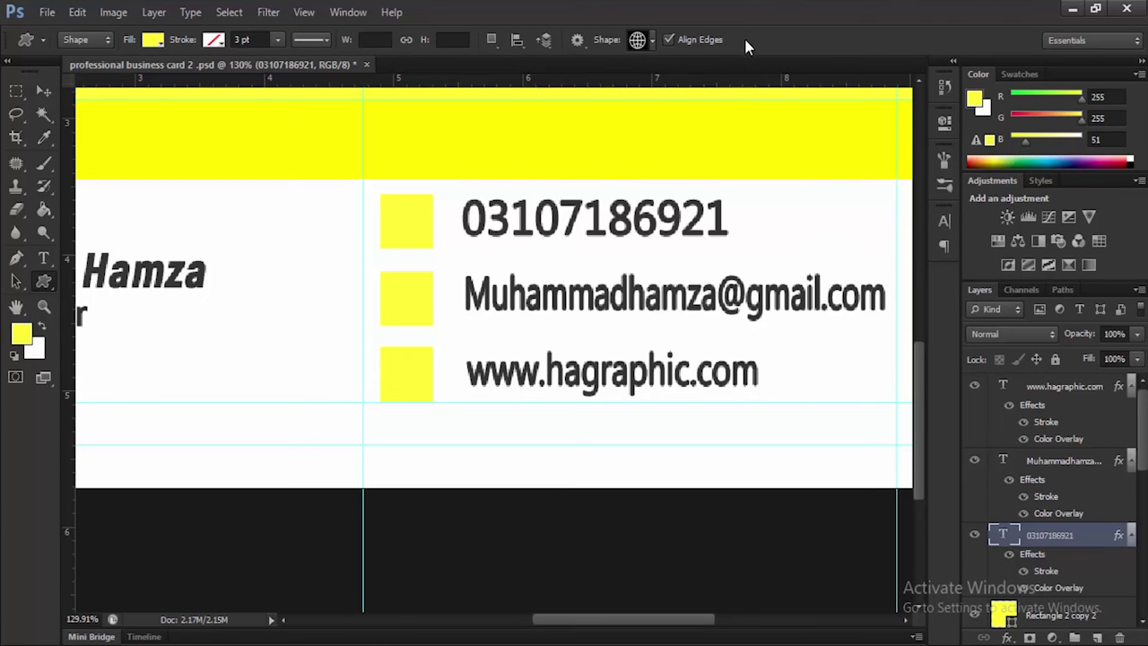
# Draw a white-filled 38×35 px globe over the third yellow square
pyautogui.click(153, 40)
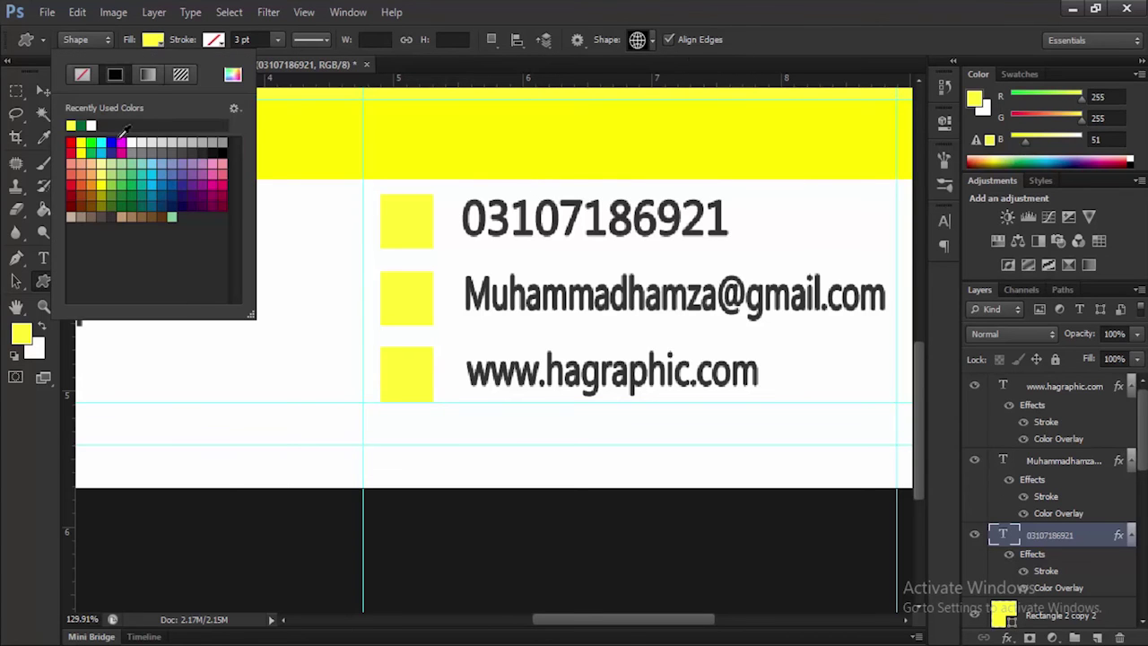
pyautogui.click(132, 141)
pyautogui.click(768, 40)
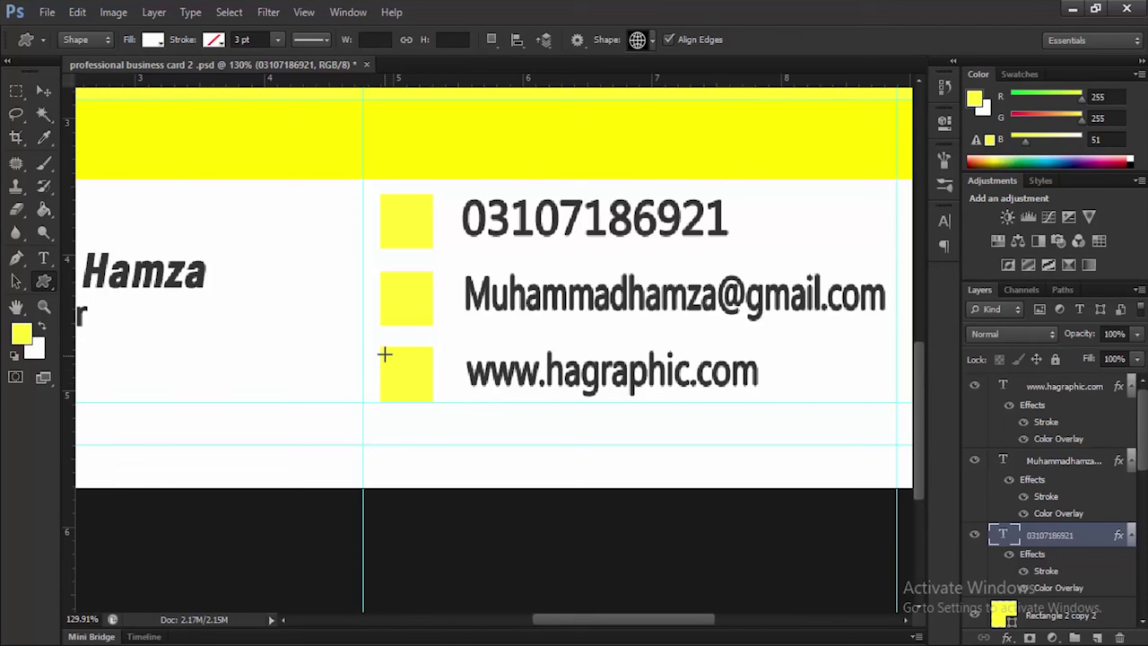
pyautogui.moveTo(386, 355); pyautogui.dragTo(428, 393)
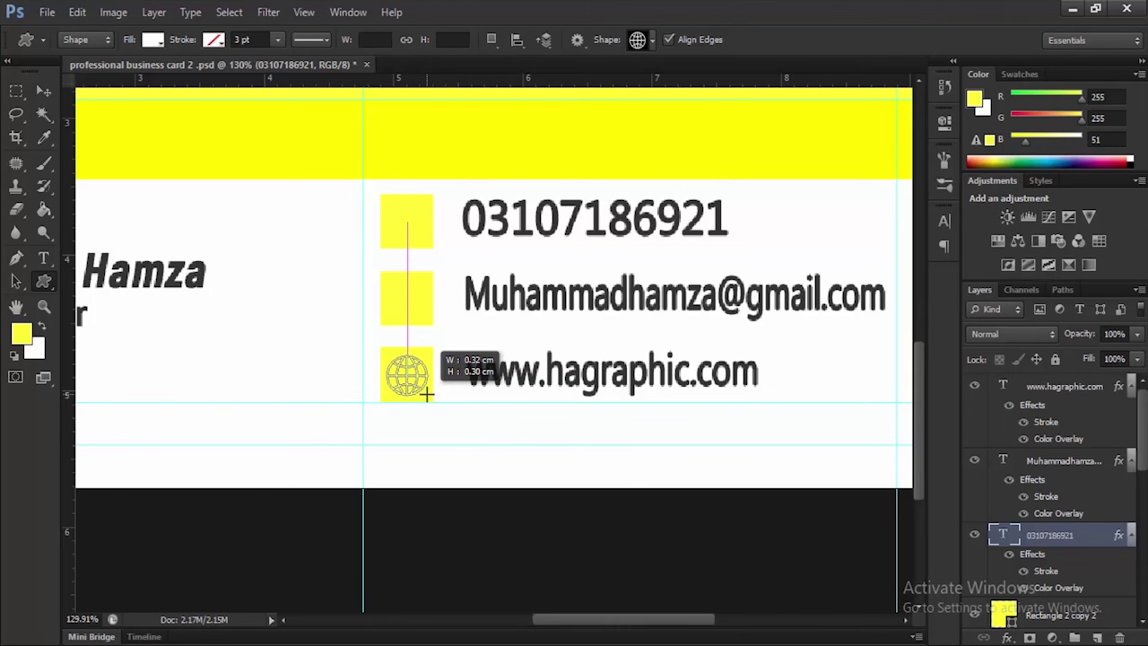
pyautogui.moveTo(427, 393); pyautogui.dragTo(426, 392)
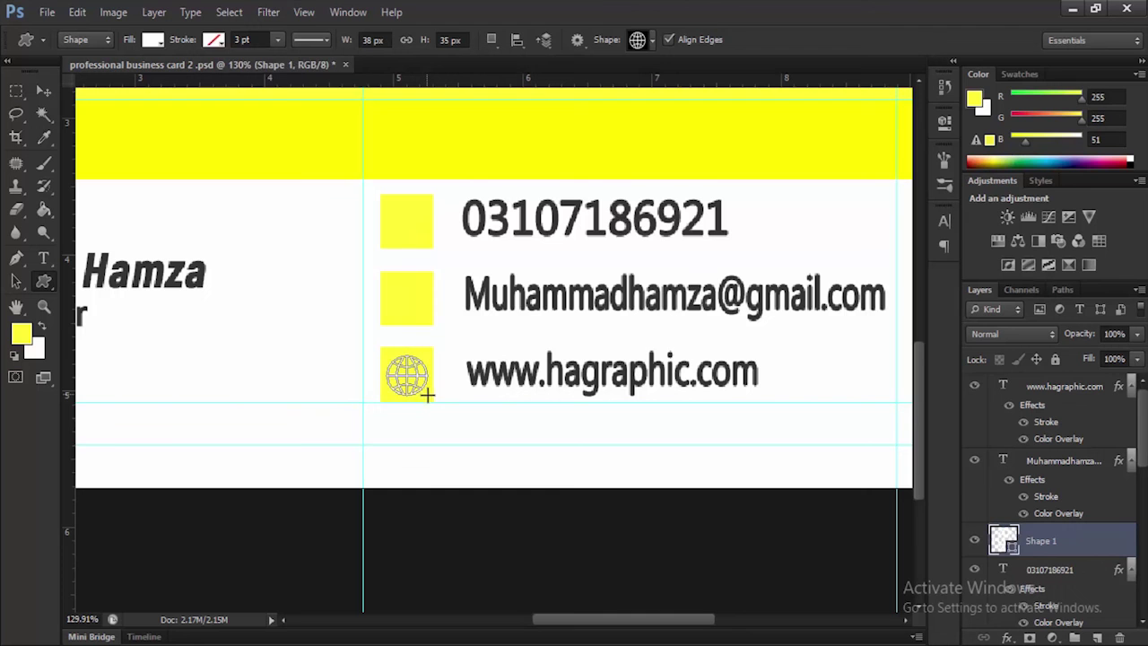
pyautogui.rightClick(1045, 547)
# Give the Shape 1 globe a dark grey Color Overlay sampled from the name text
pyautogui.click(974, 48)
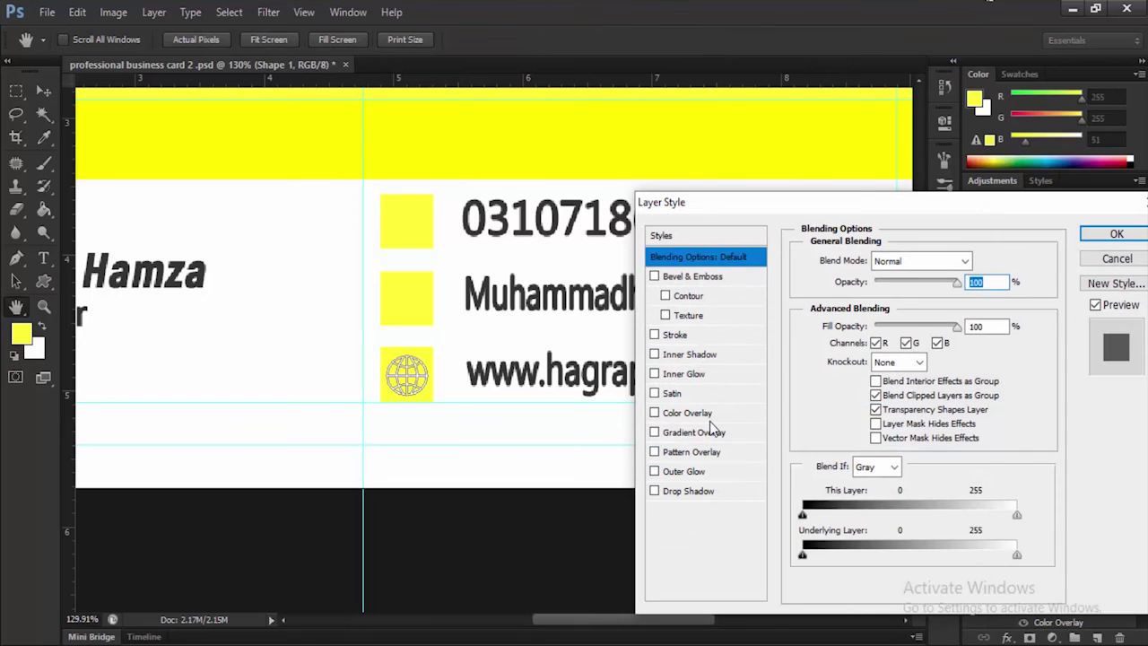
pyautogui.click(704, 413)
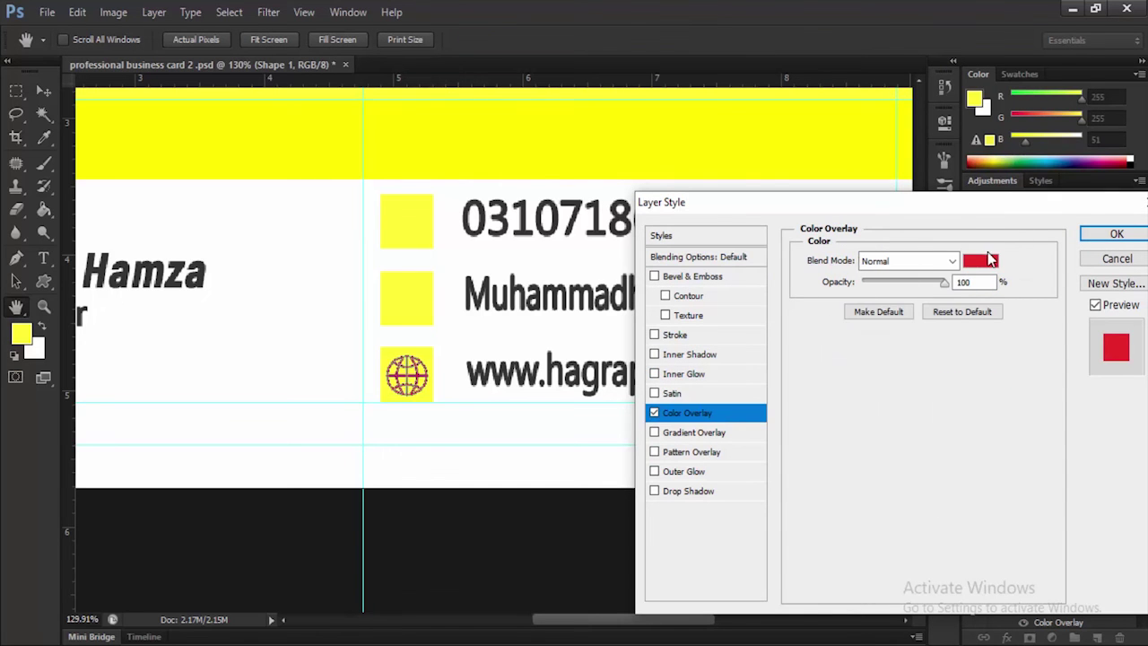
pyautogui.click(979, 260)
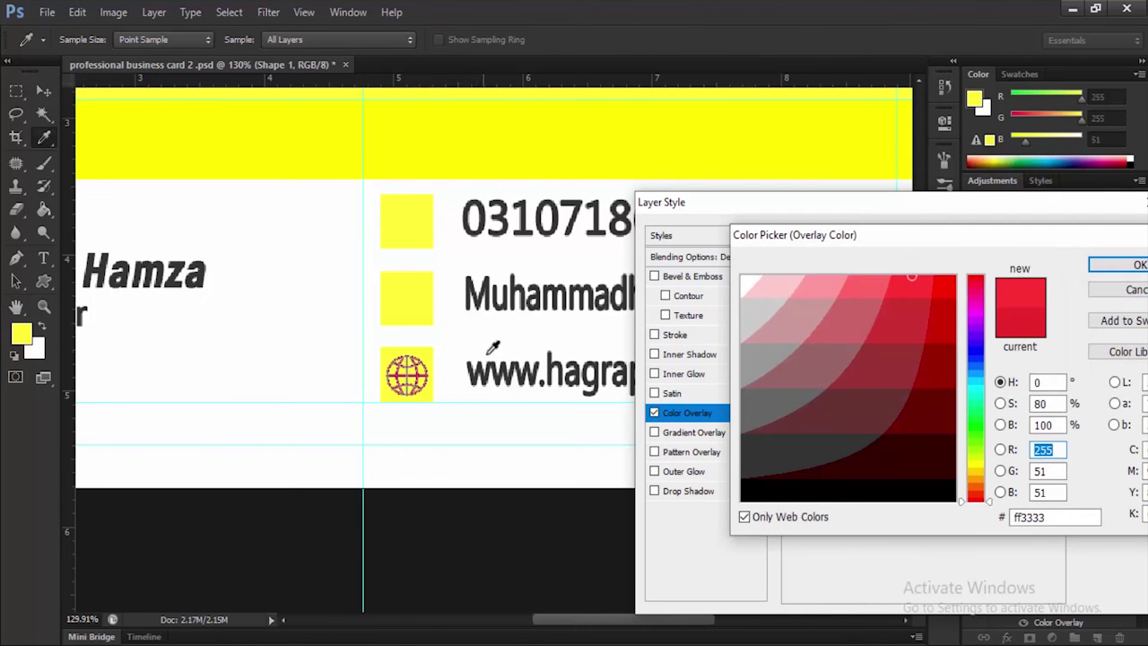
pyautogui.click(490, 280)
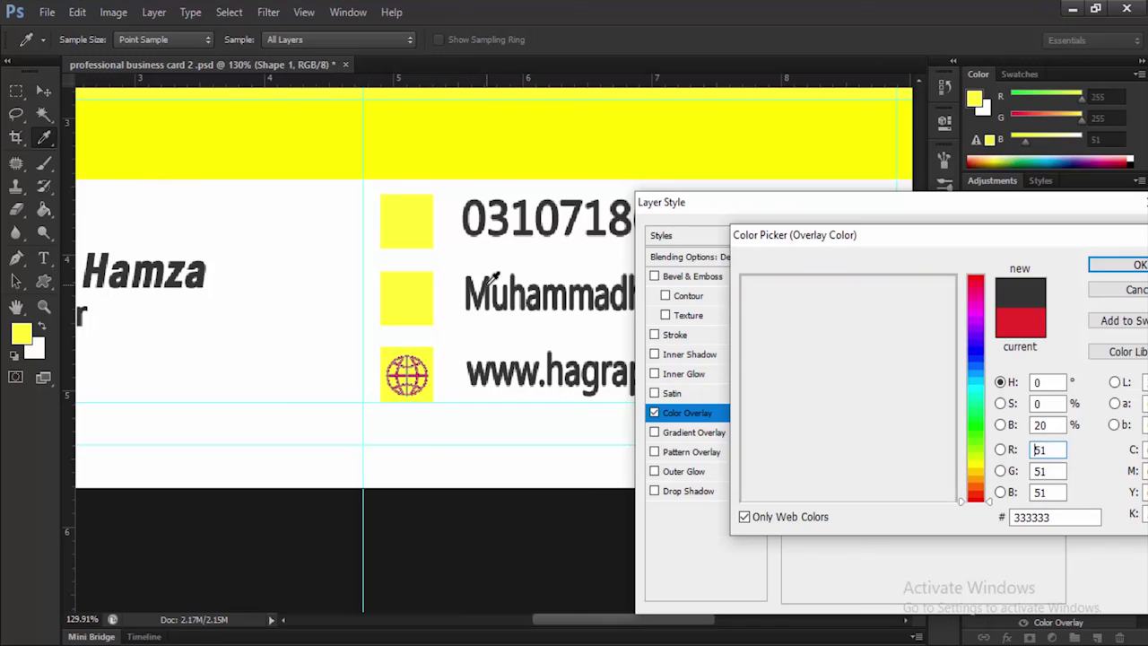
pyautogui.click(1137, 263)
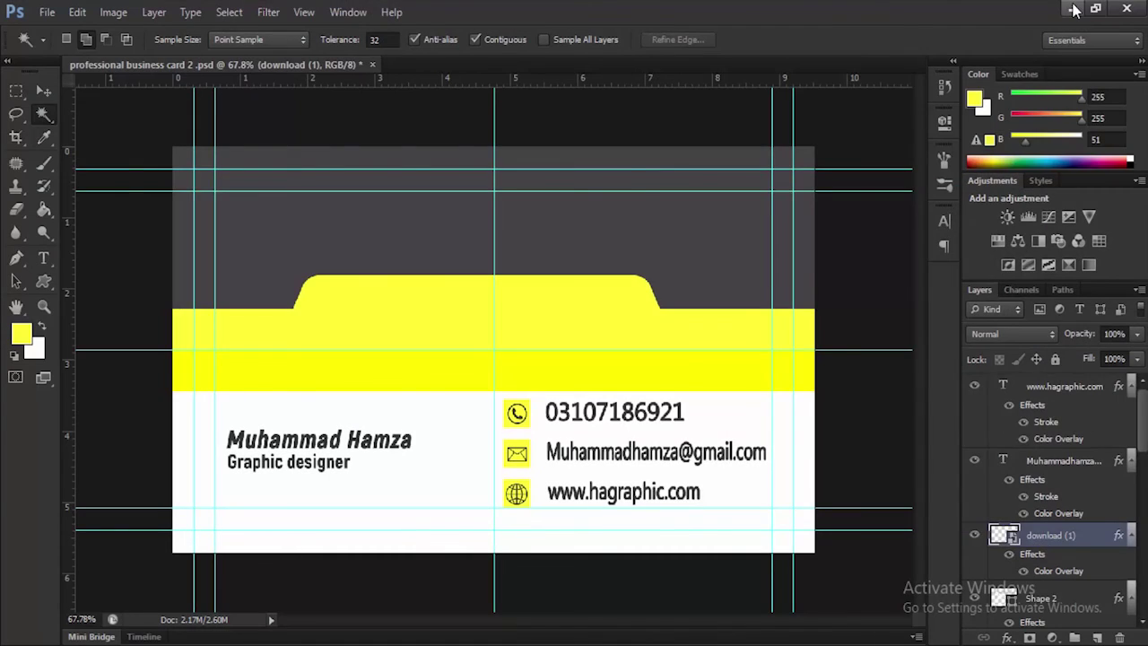
# Drag images.png from the desktop onto the card as a new layer
pyautogui.click(1074, 9)
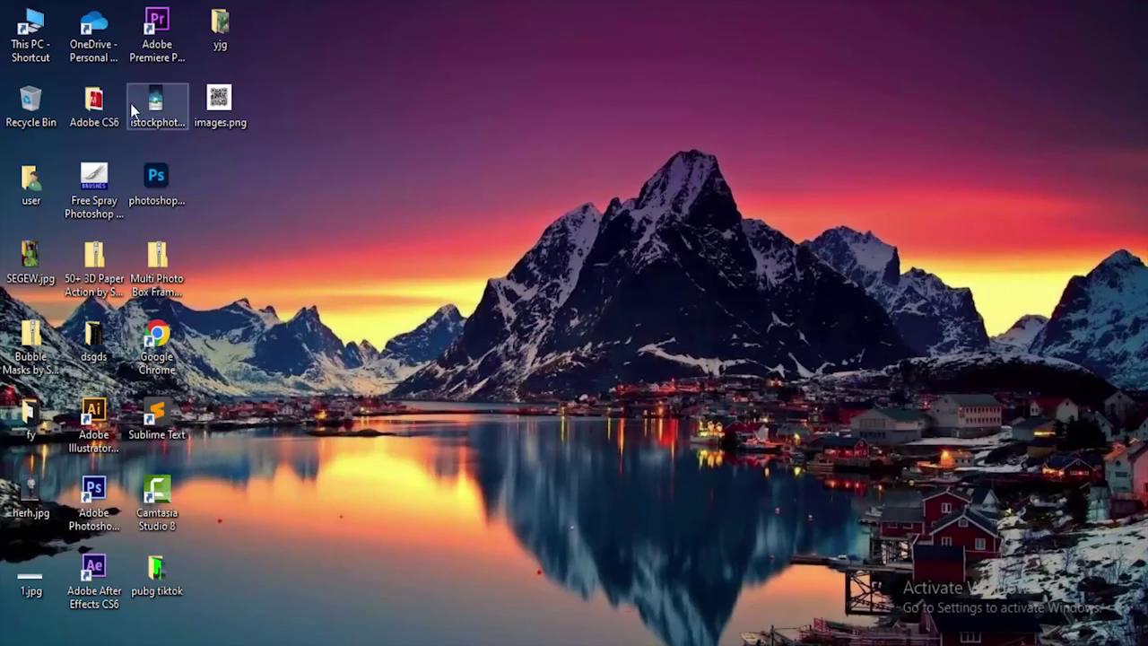
pyautogui.moveTo(218, 98); pyautogui.dragTo(603, 323)
pyautogui.moveTo(655, 261); pyautogui.dragTo(660, 259)
# Scale the QR code to about 14.73% and place it at the top-right of the grey area
pyautogui.moveTo(690, 149); pyautogui.dragTo(653, 288)
pyautogui.moveTo(644, 343); pyautogui.dragTo(724, 248)
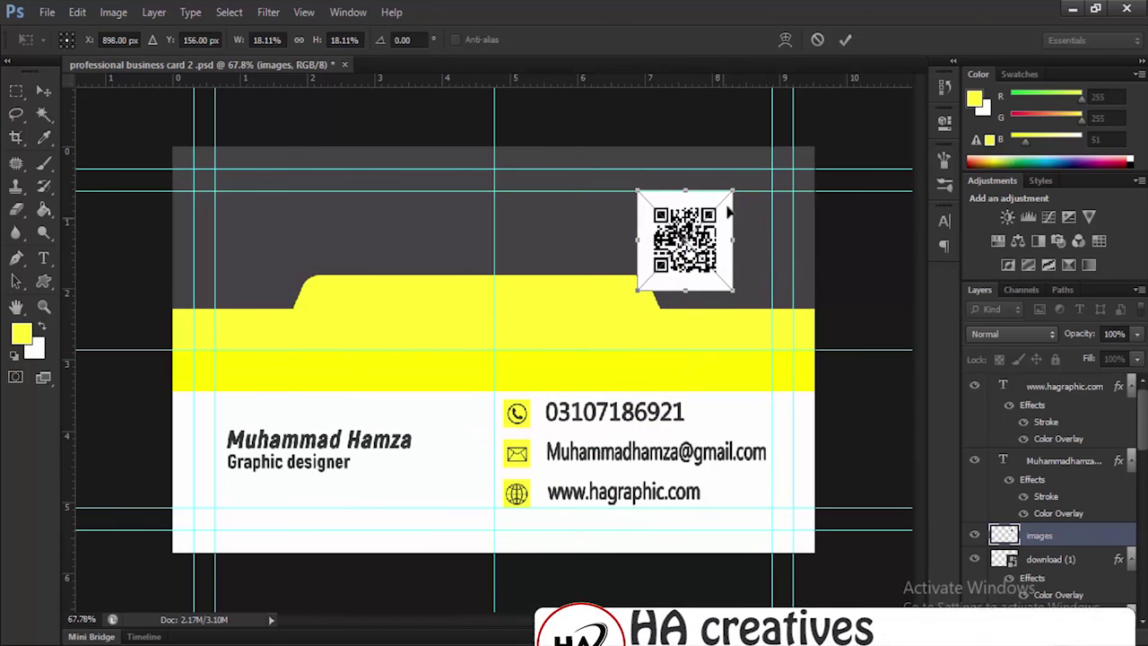
pyautogui.moveTo(730, 193); pyautogui.dragTo(715, 208)
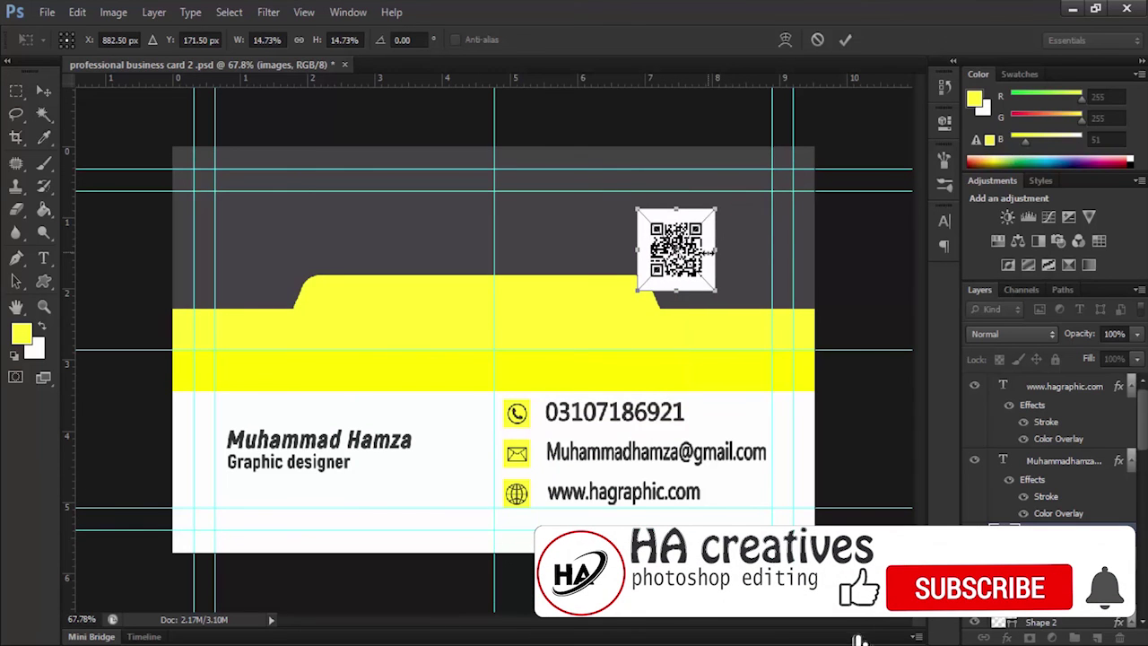